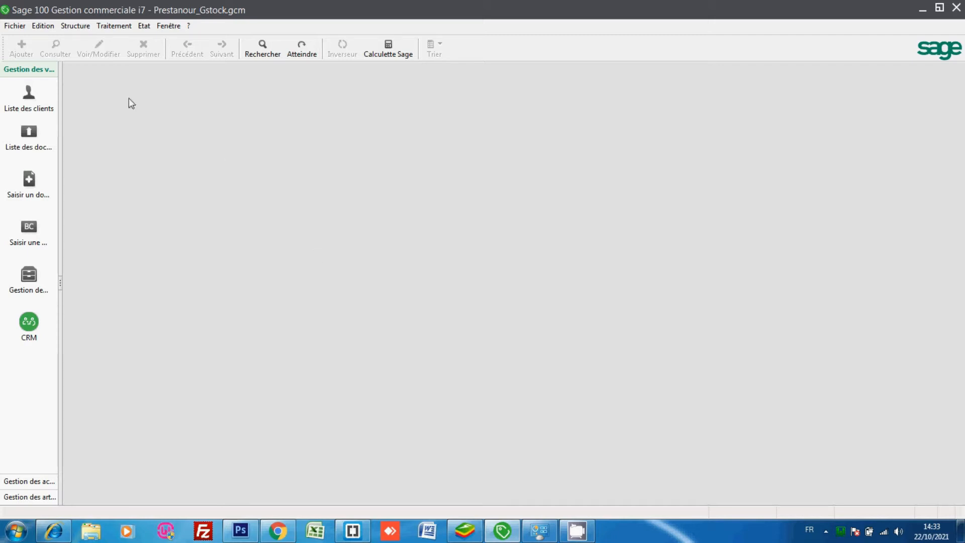
Open the Fourniture Scolaire article family and review its identification details and stock tracking options.
left_click(75, 29)
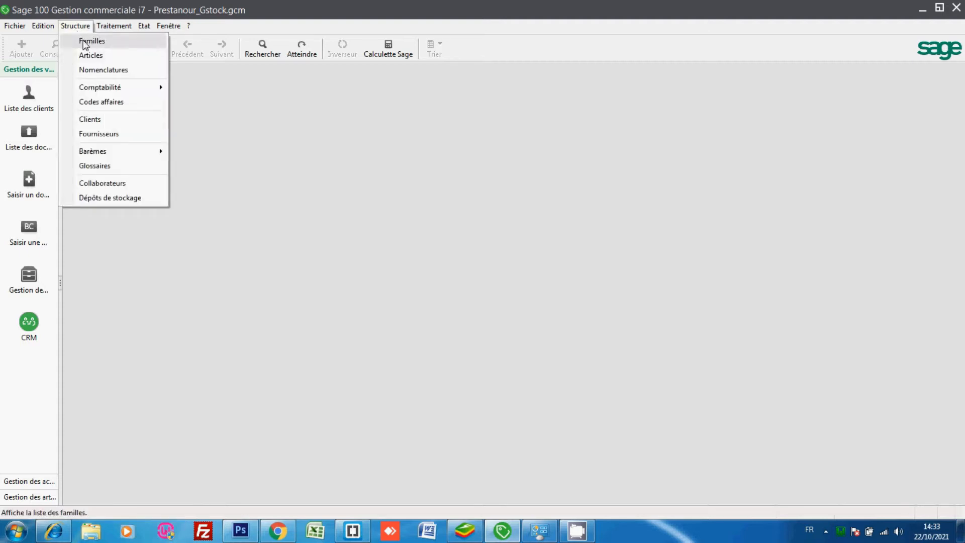
left_click(82, 41)
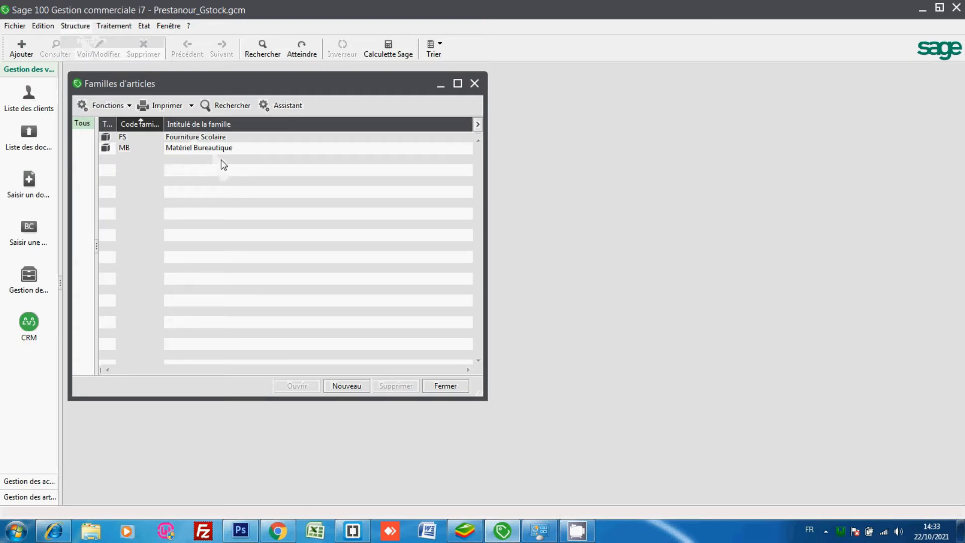
double_click(199, 137)
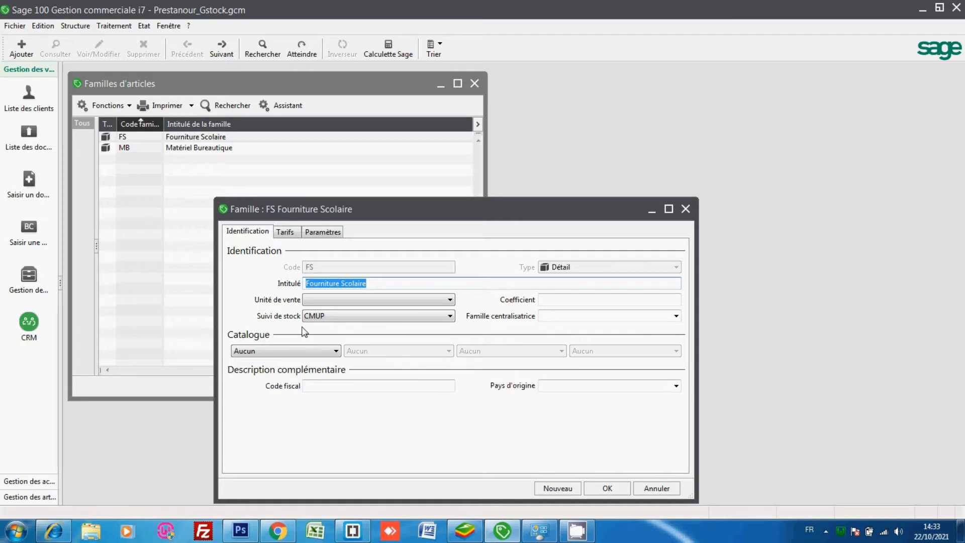
left_click(332, 317)
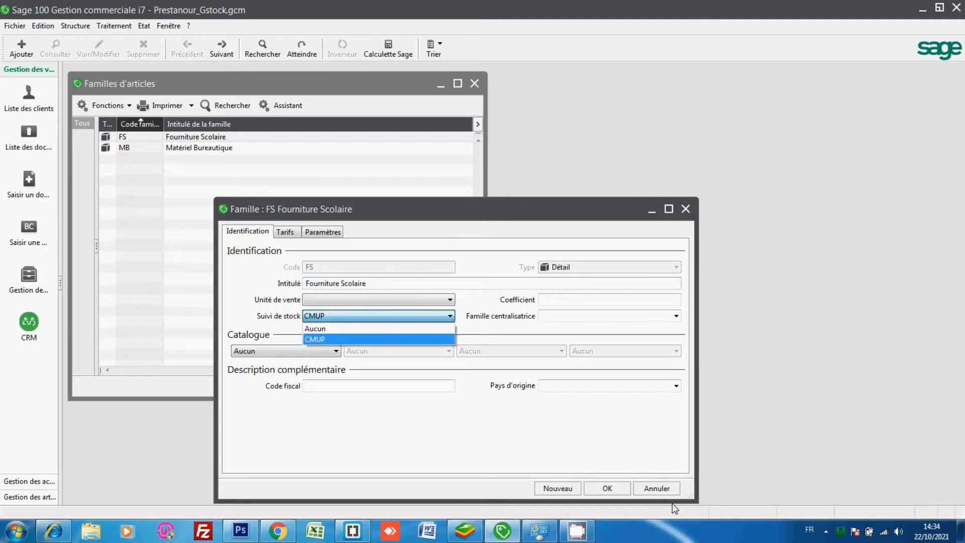
left_click(656, 490)
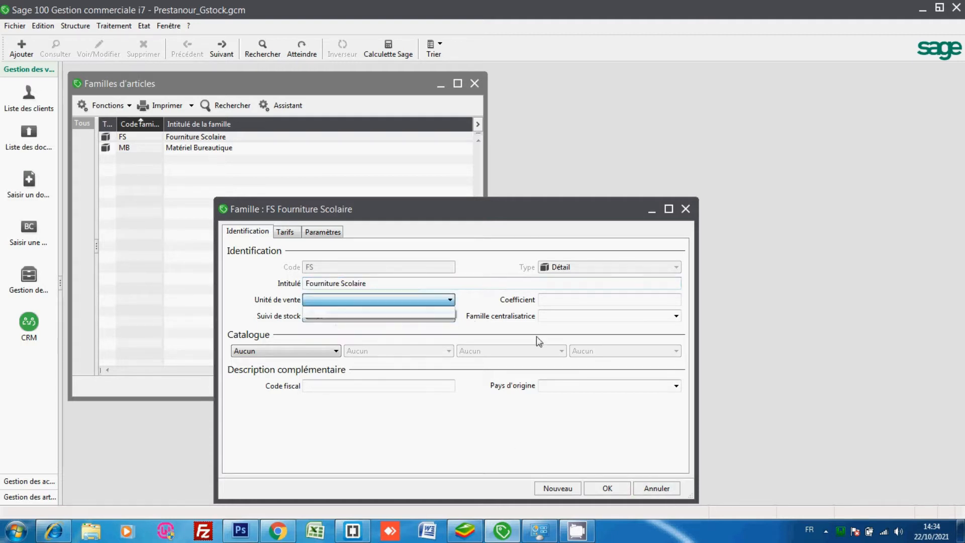
left_click(662, 491)
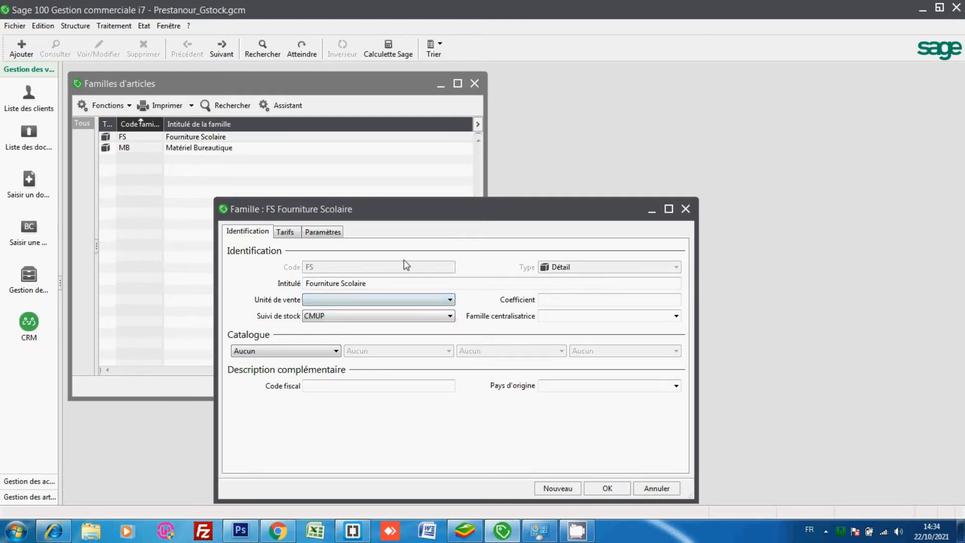
Try setting the Fourniture Scolaire family's stock tracking to Aucun, discard the change and close the family list.
left_click(409, 318)
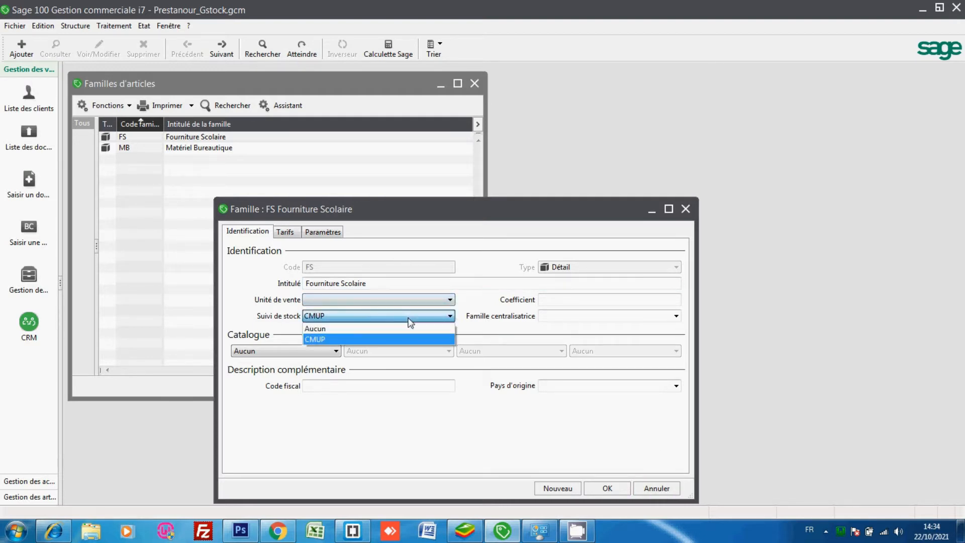
left_click(398, 329)
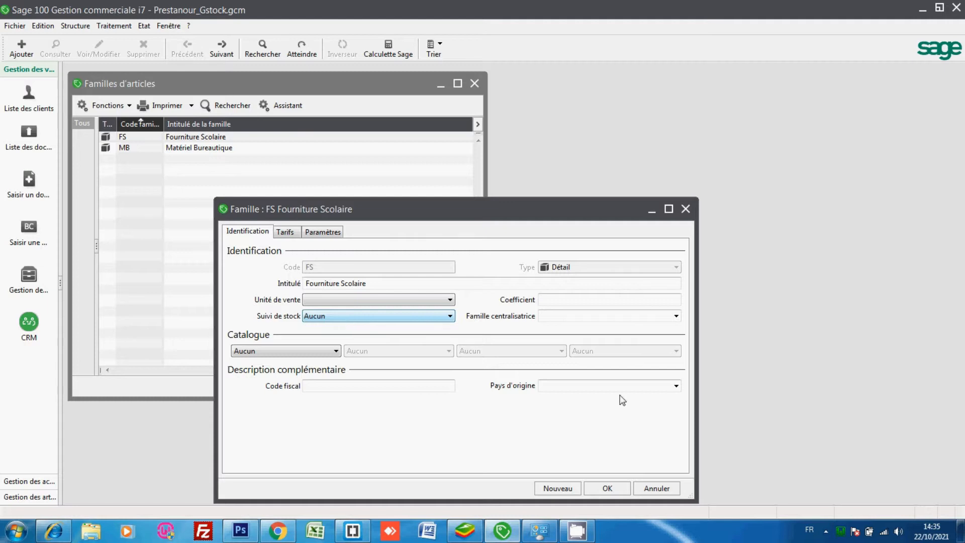
left_click(651, 490)
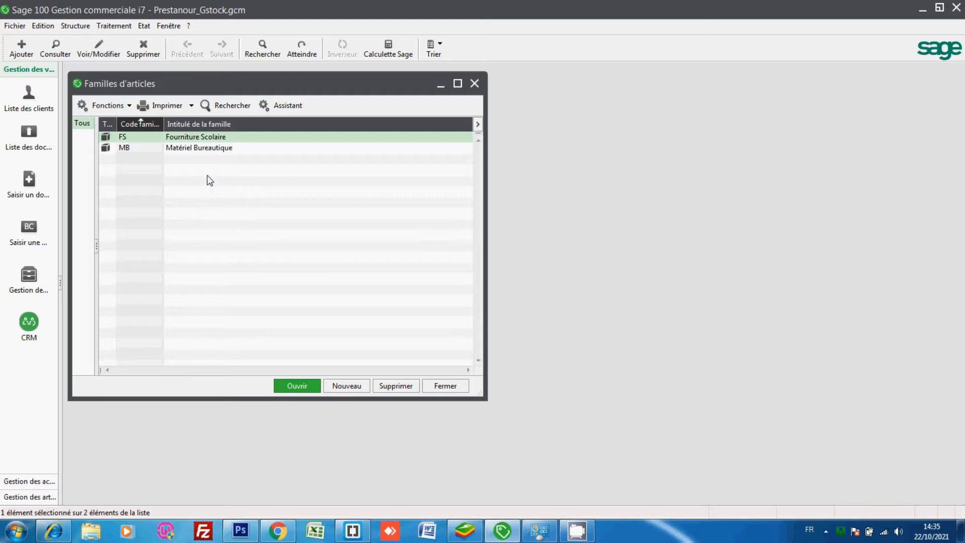
left_click(445, 386)
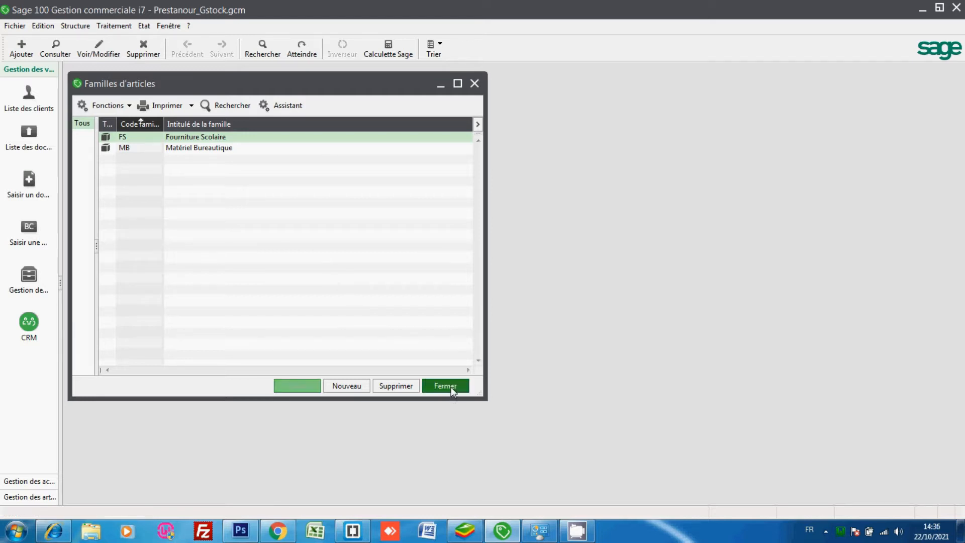
Examine the family and stock tracking of the Cahiers économique article, leaving the record unsaved and closing the article list.
left_click(69, 28)
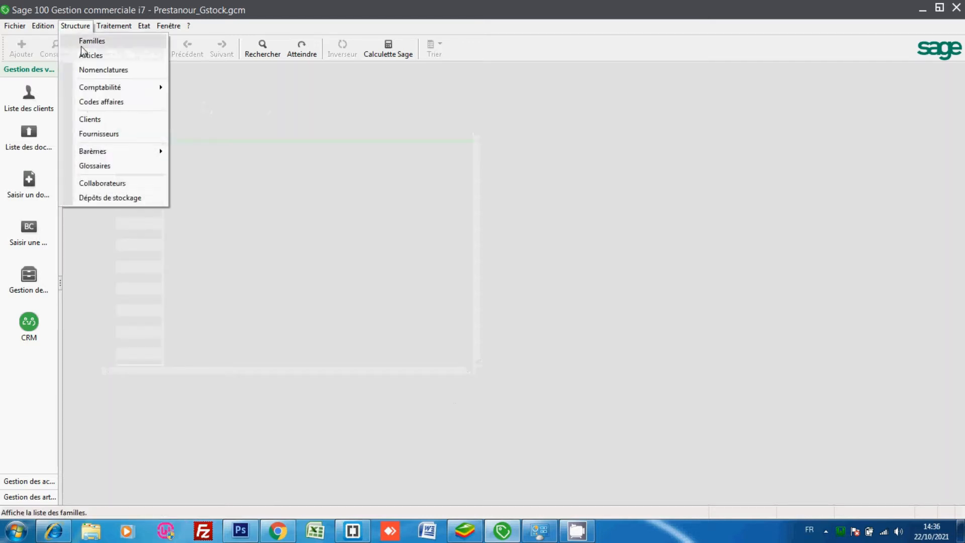
left_click(86, 55)
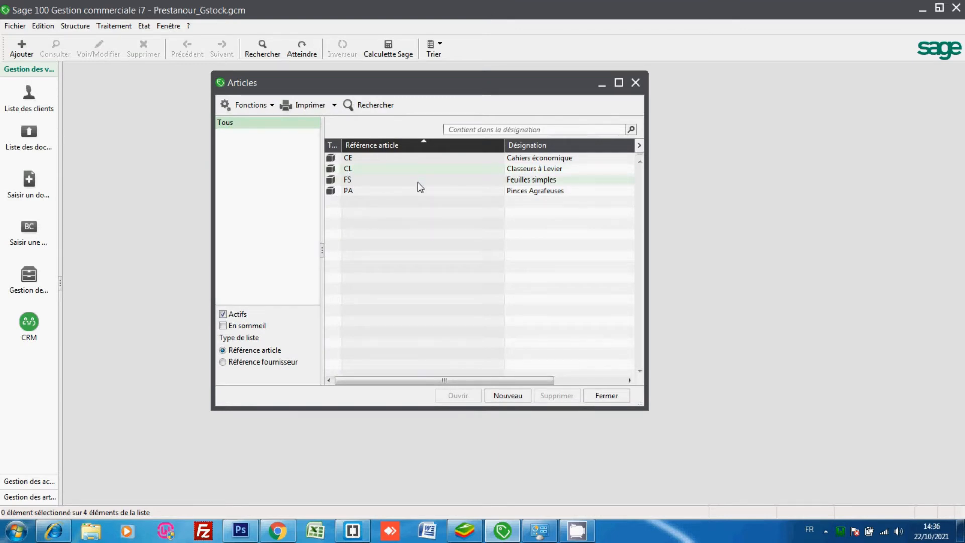
double_click(410, 158)
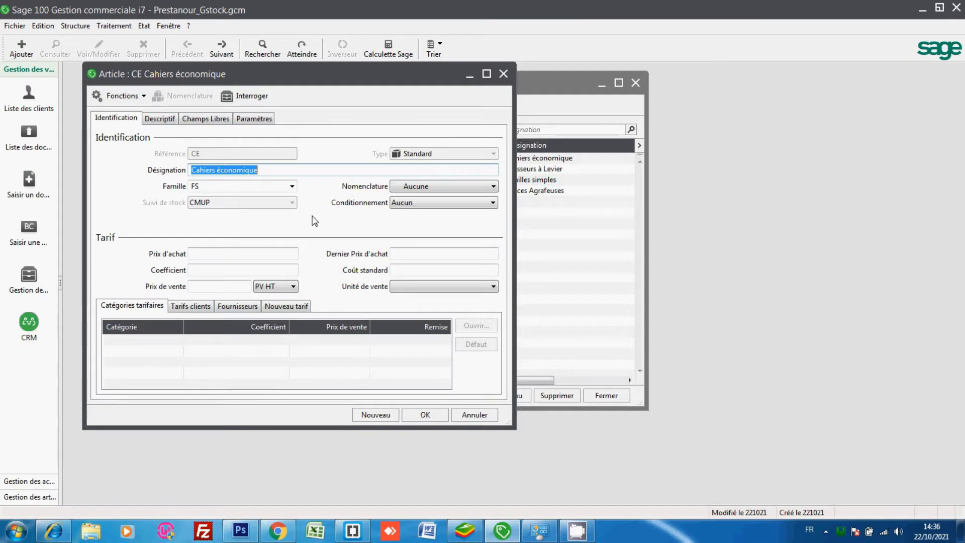
left_click(474, 415)
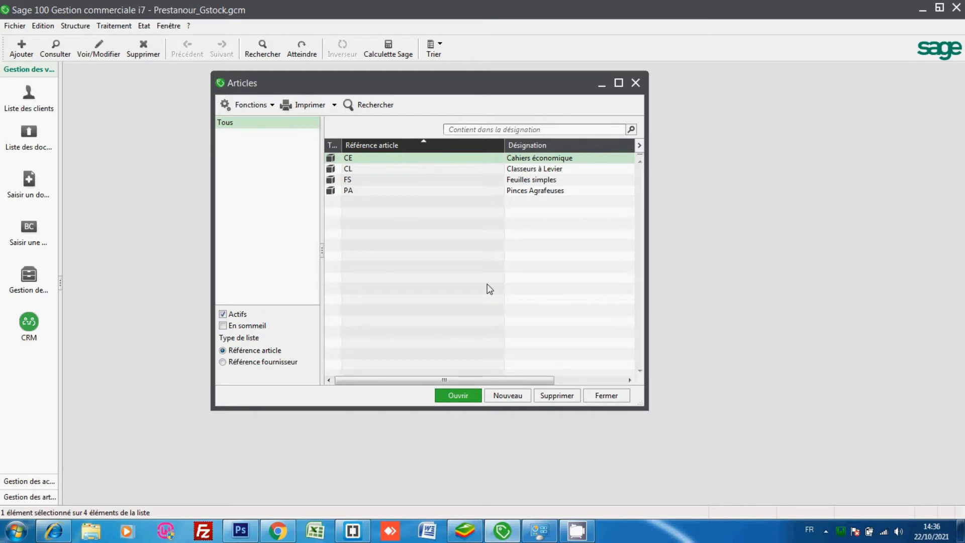
left_click(617, 393)
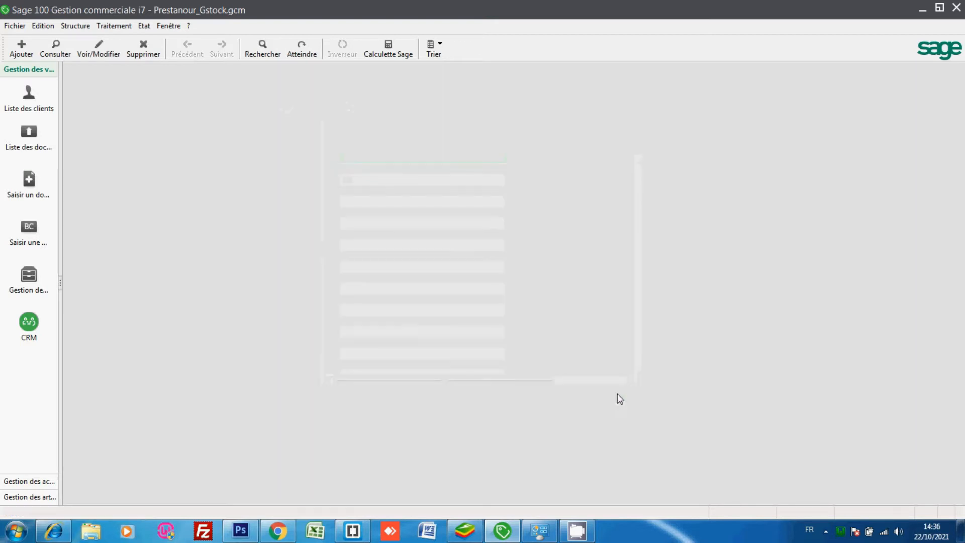
View the client list and the supplier list, closing both.
left_click(75, 25)
left_click(108, 119)
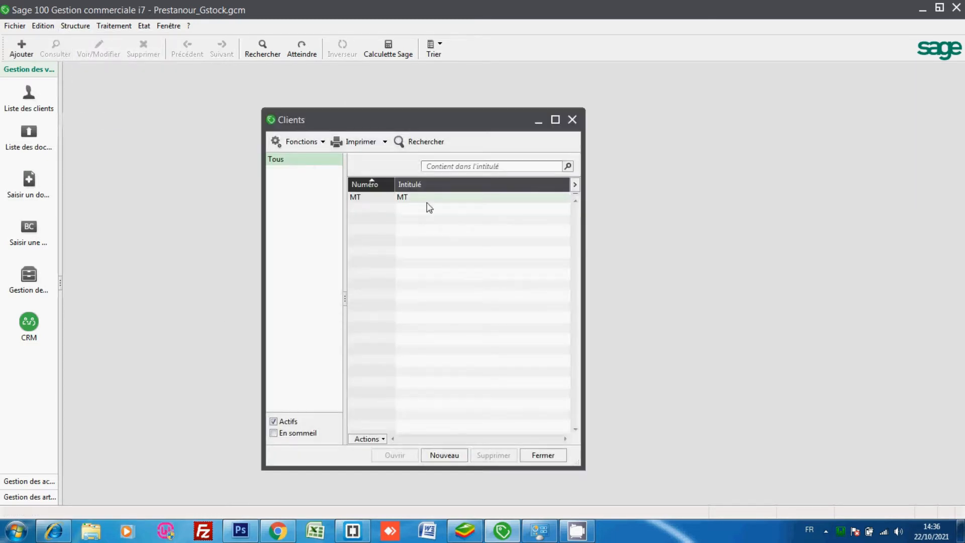
left_click(66, 26)
left_click(108, 134)
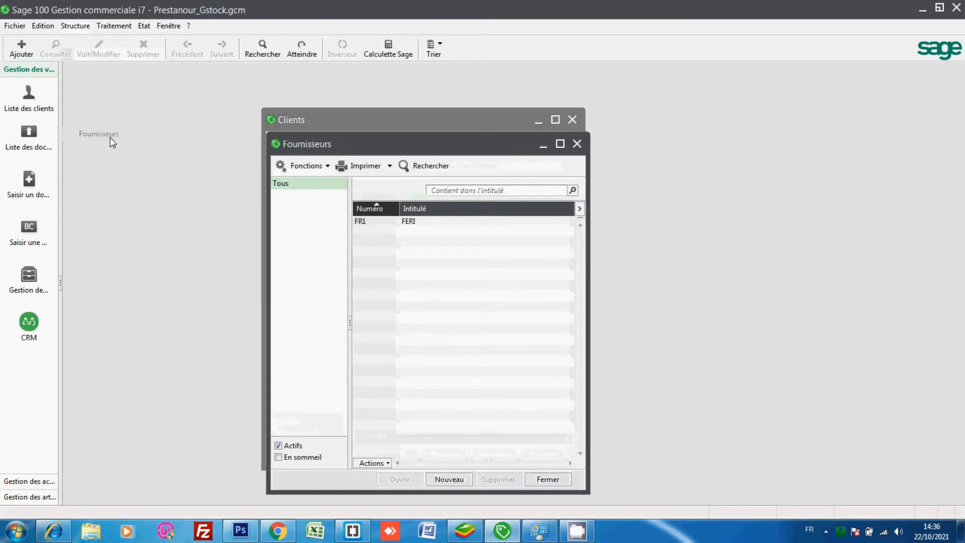
left_click(576, 143)
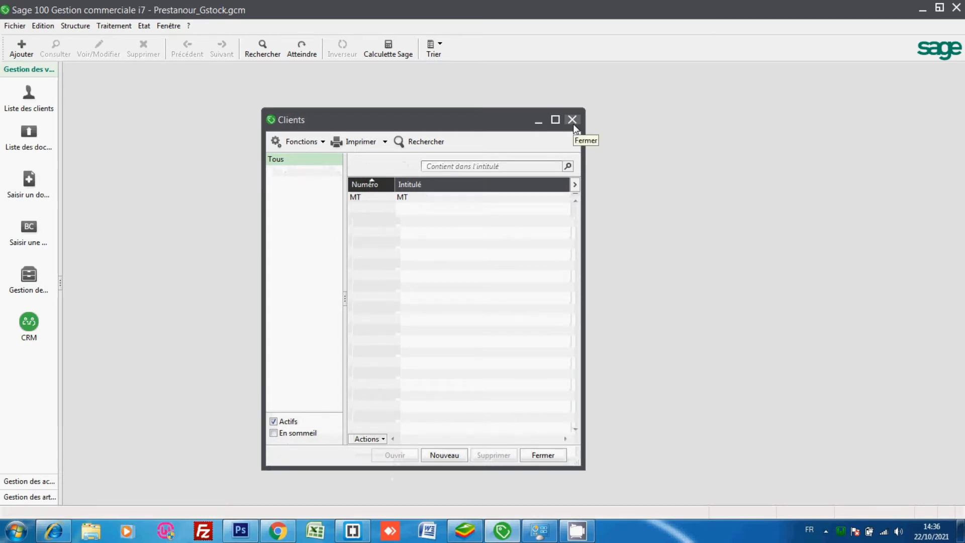
left_click(573, 123)
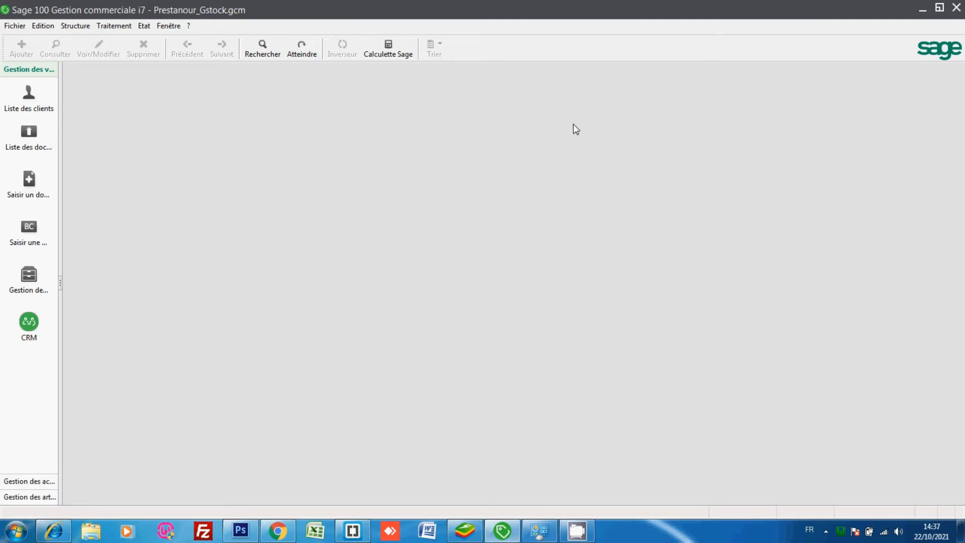
Open the list of storage depots and go through Dépôt Ain Sebaa, Dépôt Had Soualem and Dépôt principal.
left_click(77, 26)
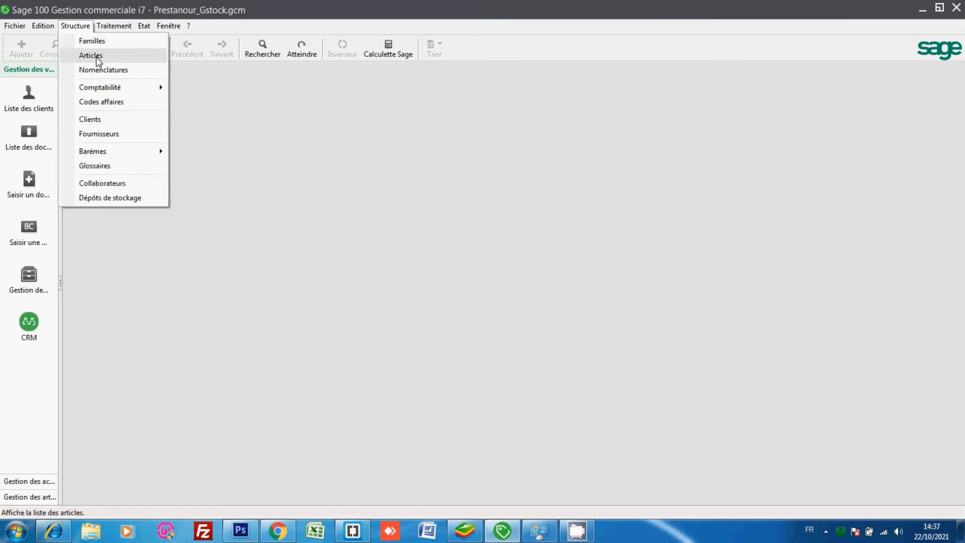
left_click(132, 198)
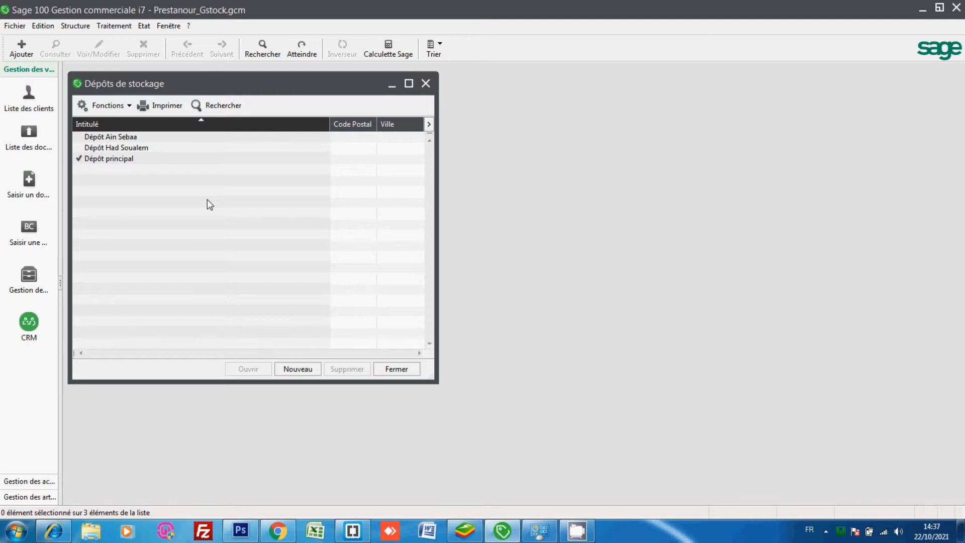
left_click(161, 141)
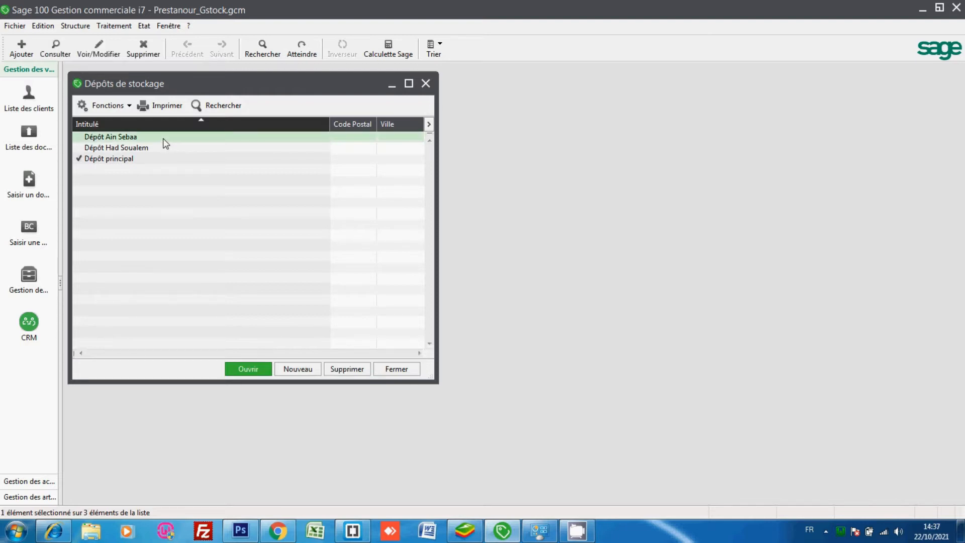
left_click(163, 147)
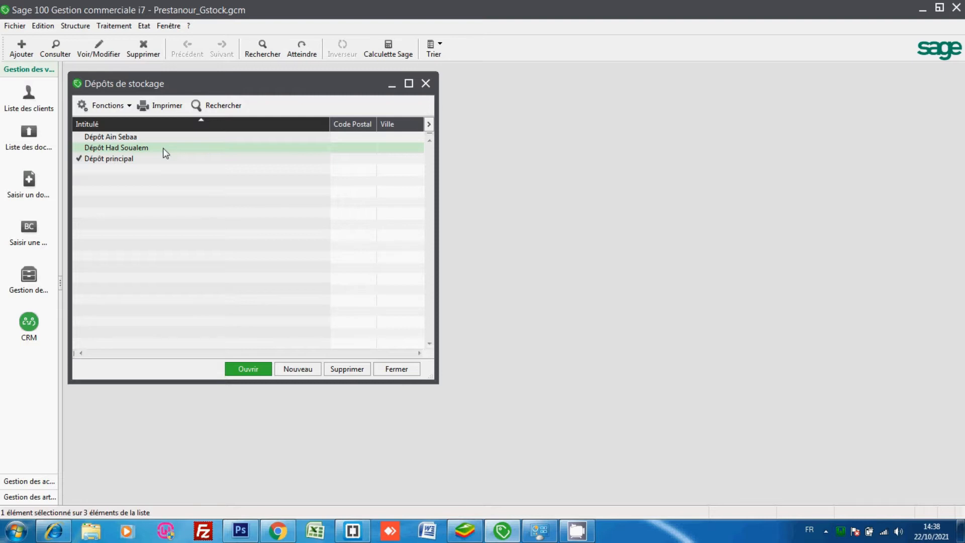
left_click(162, 139)
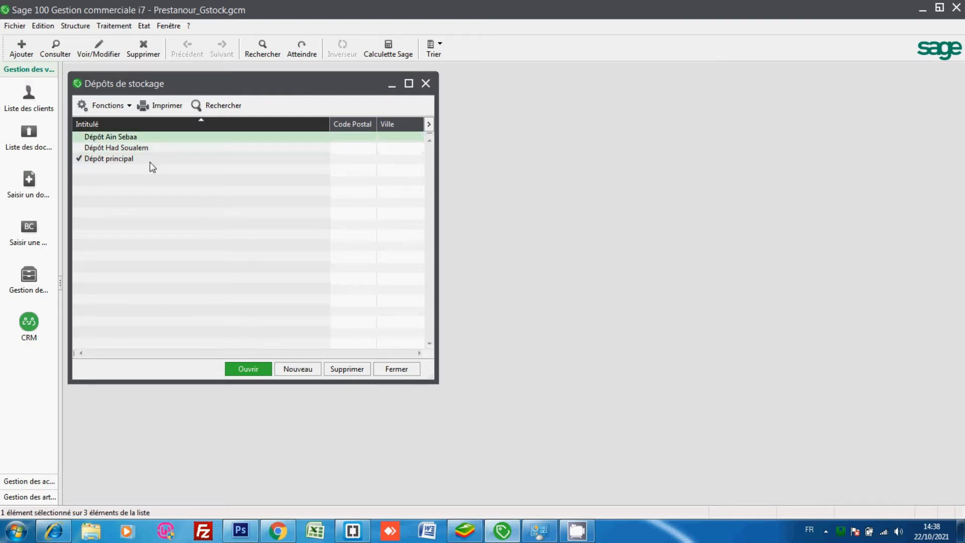
left_click(150, 161)
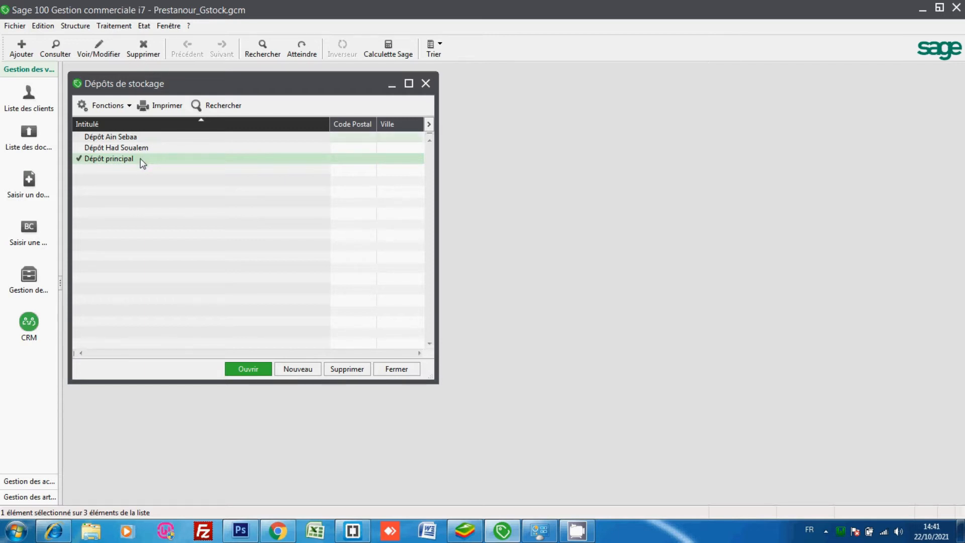
Examine the identification details of Dépôt principal and a blank new depot form, cancelling both.
double_click(142, 159)
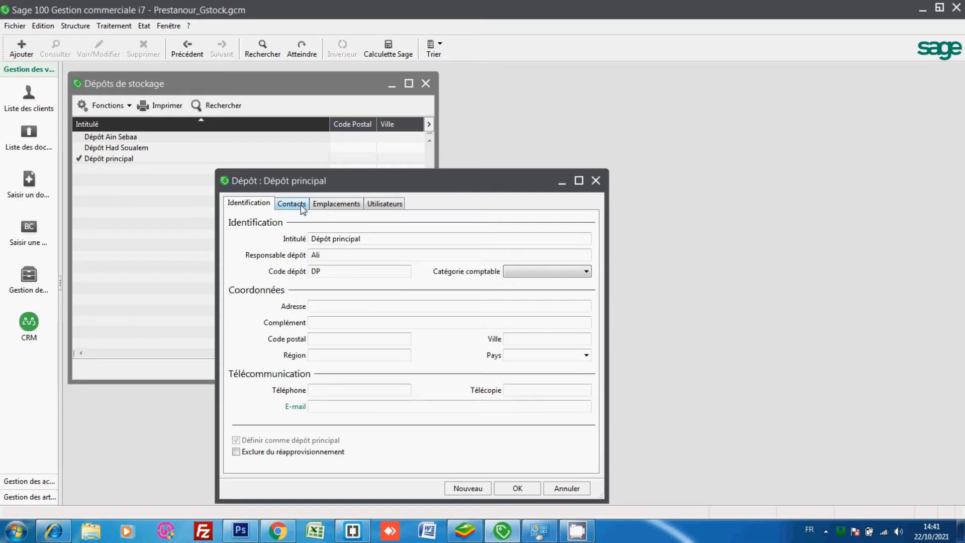
left_click(578, 492)
left_click(314, 368)
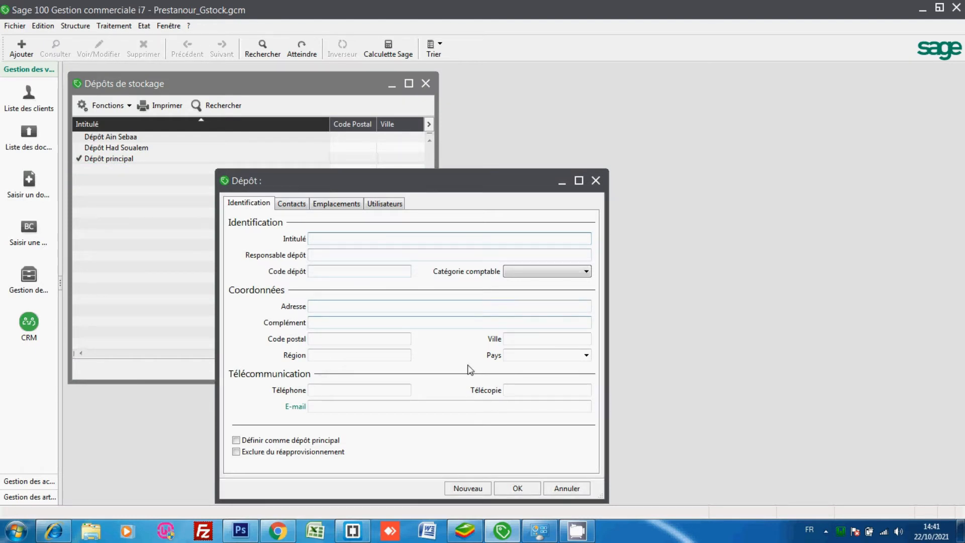
left_click(572, 487)
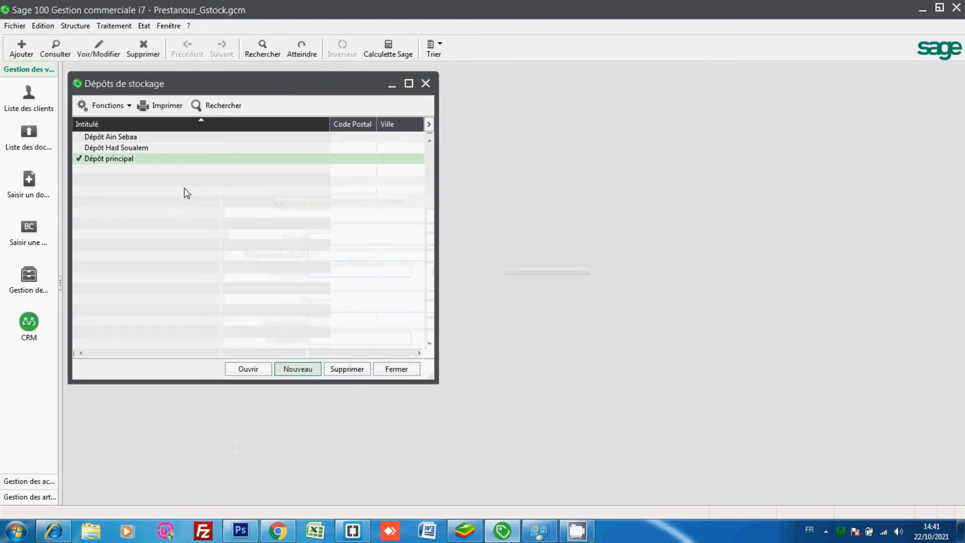
Compare the records of Dépôt principal and Dépôt Had Soualem without changes, and close the depot list.
left_click(143, 158)
double_click(142, 156)
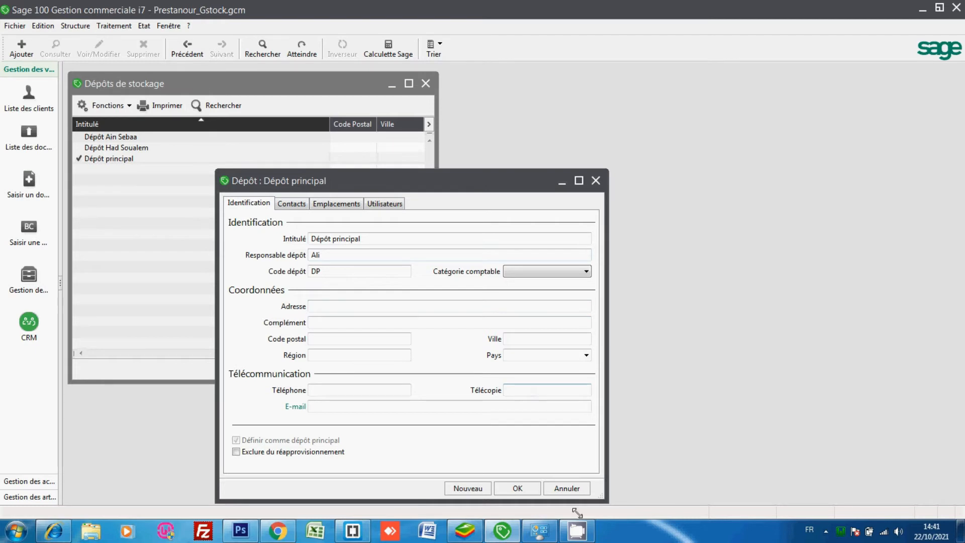
left_click(566, 488)
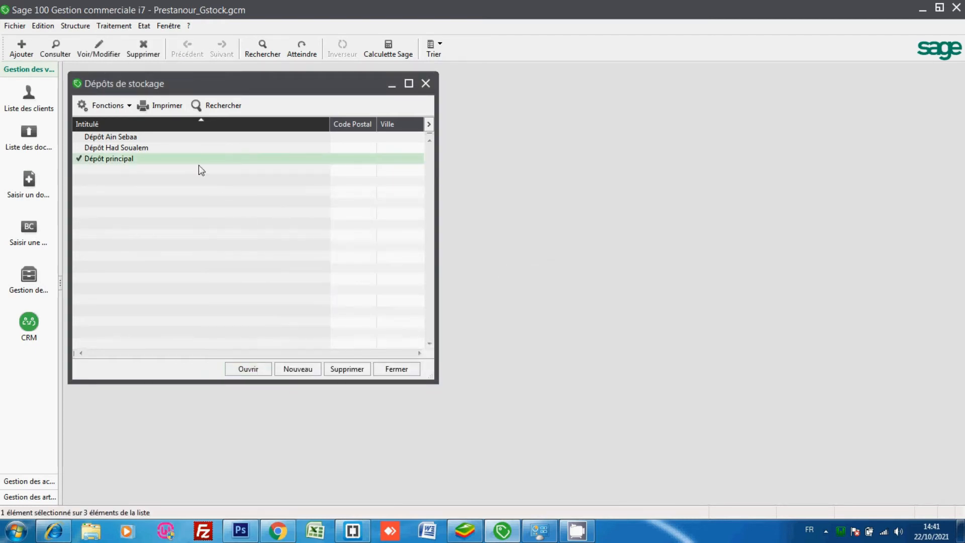
double_click(178, 147)
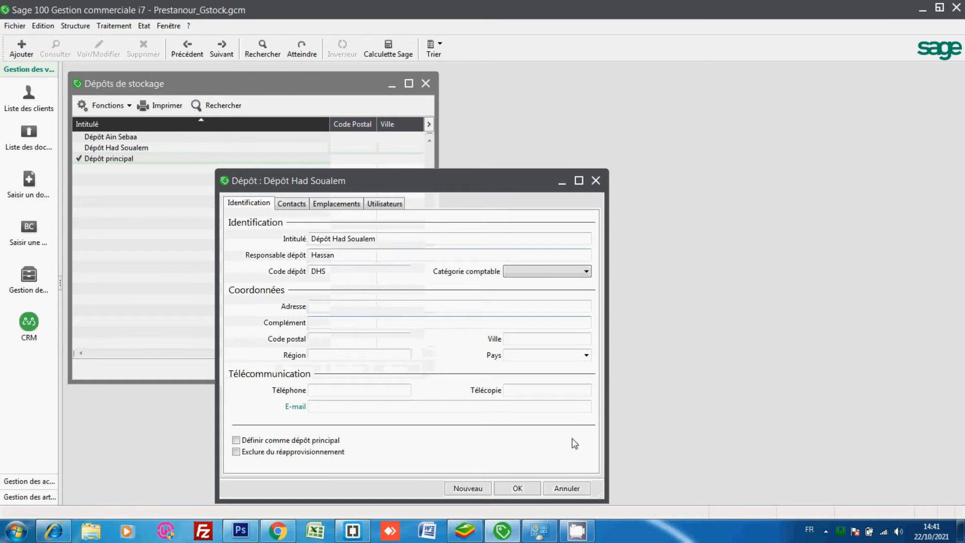
left_click(572, 488)
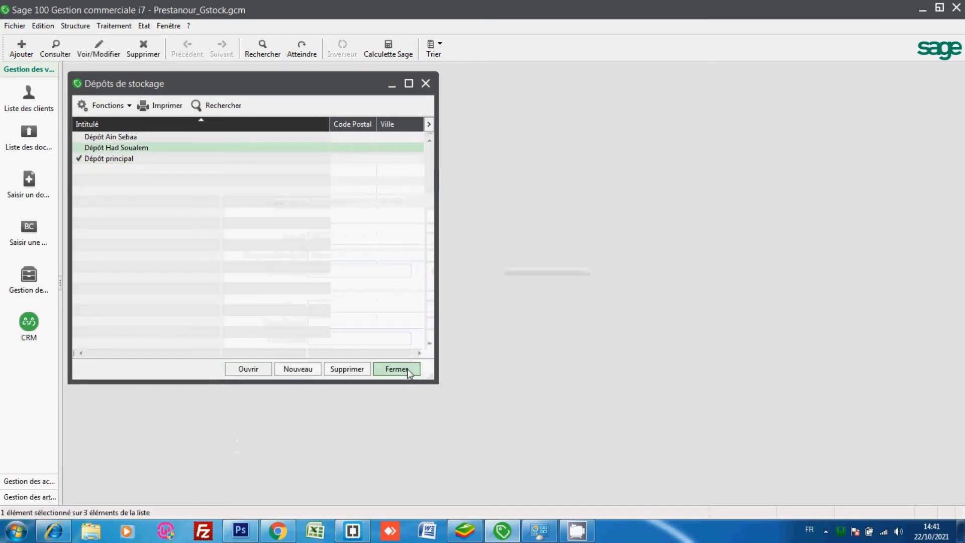
left_click(407, 369)
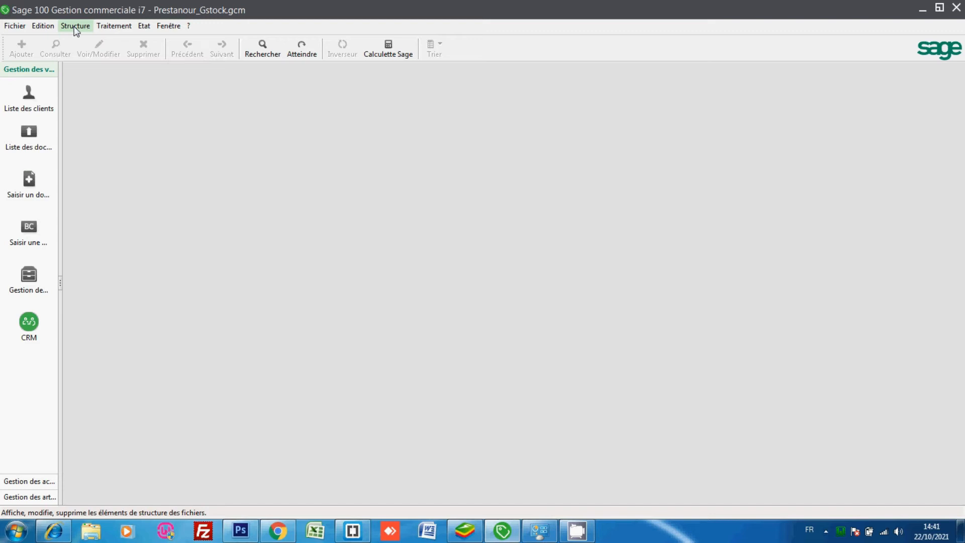
left_click(115, 26)
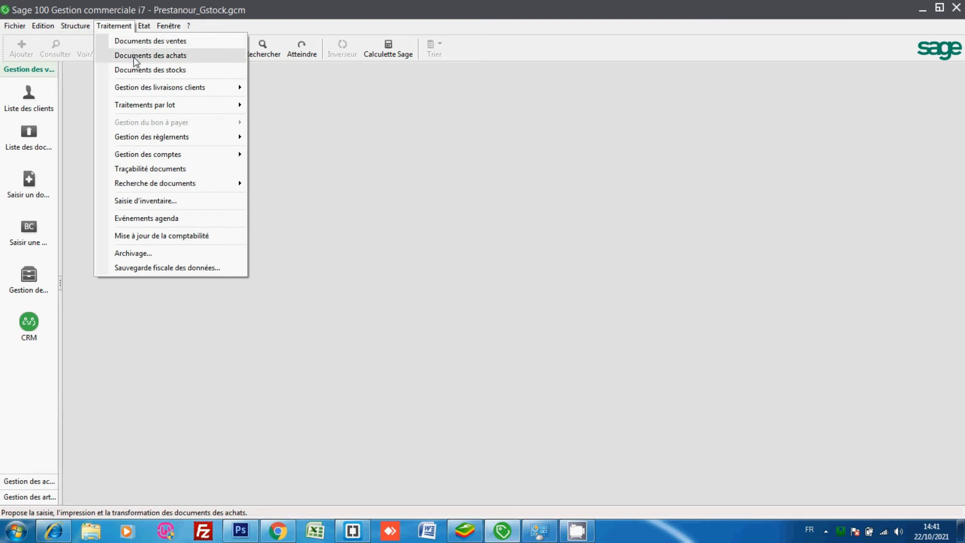
mouse_move(74, 27)
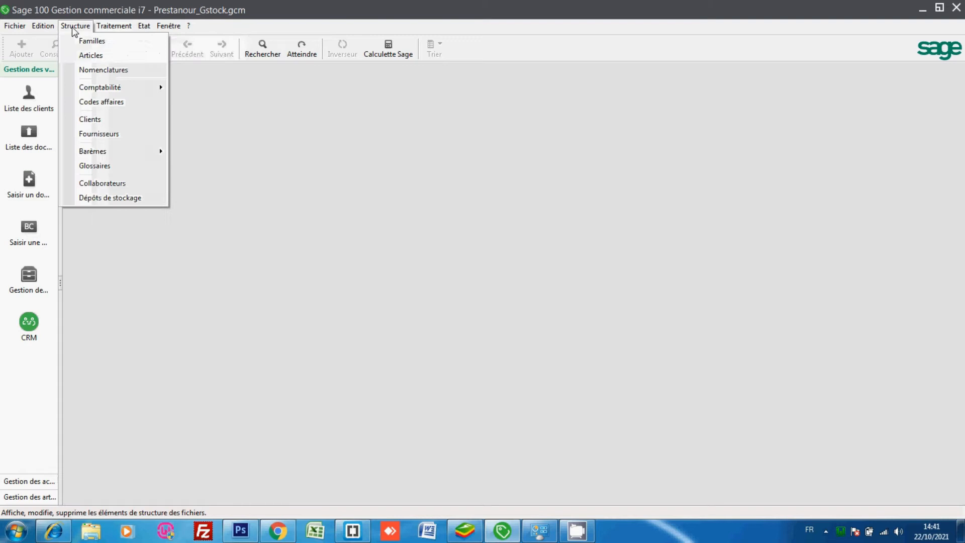
Query the stock by depot of article CE Cahiers économique, and close its record without changes.
left_click(90, 56)
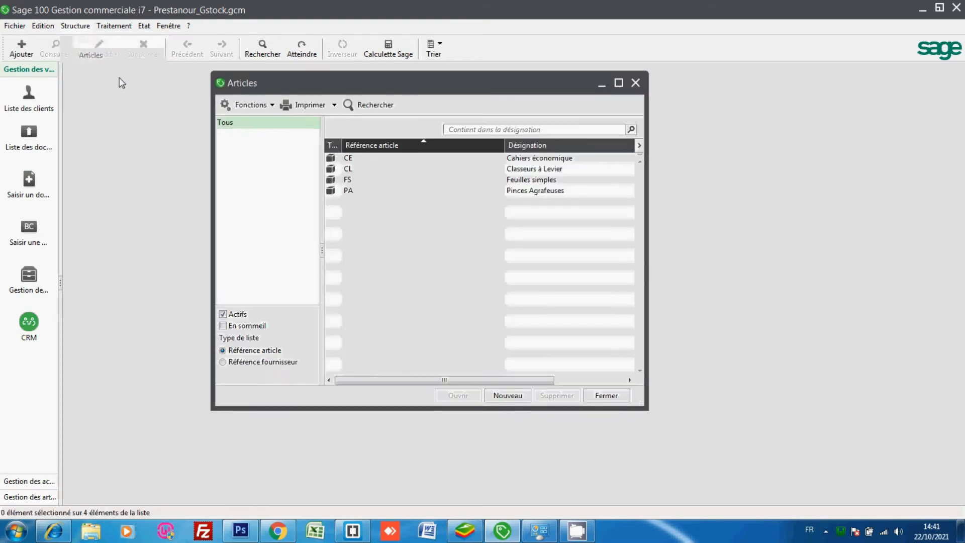
double_click(367, 160)
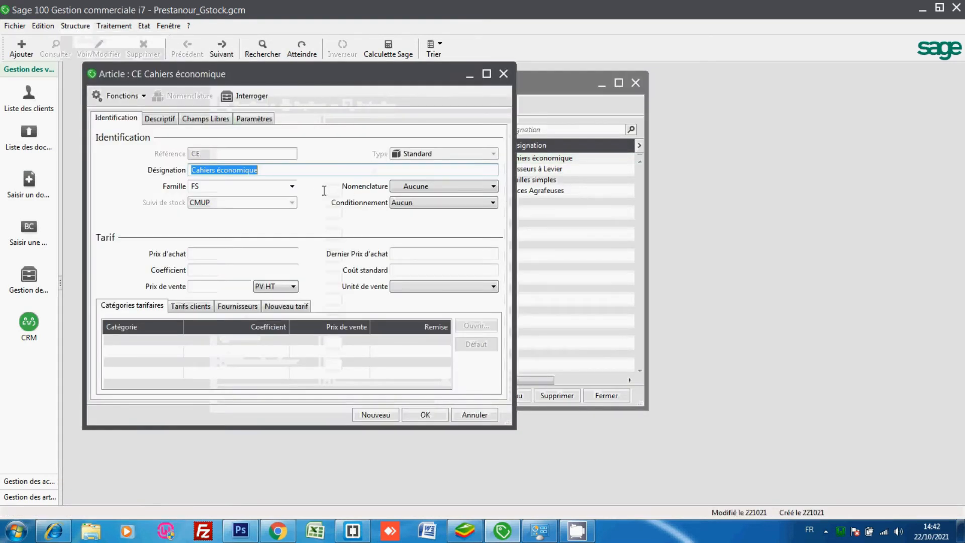
left_click(251, 96)
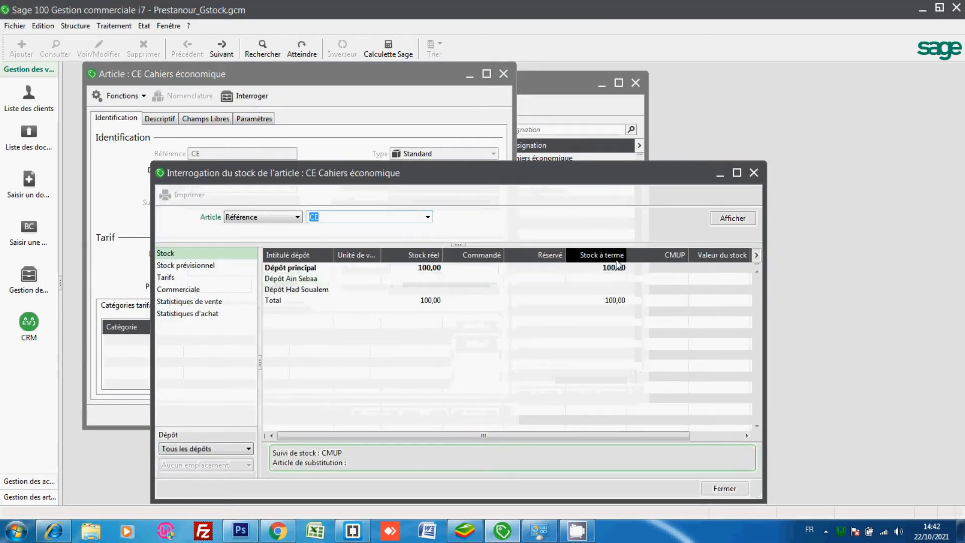
left_click(754, 172)
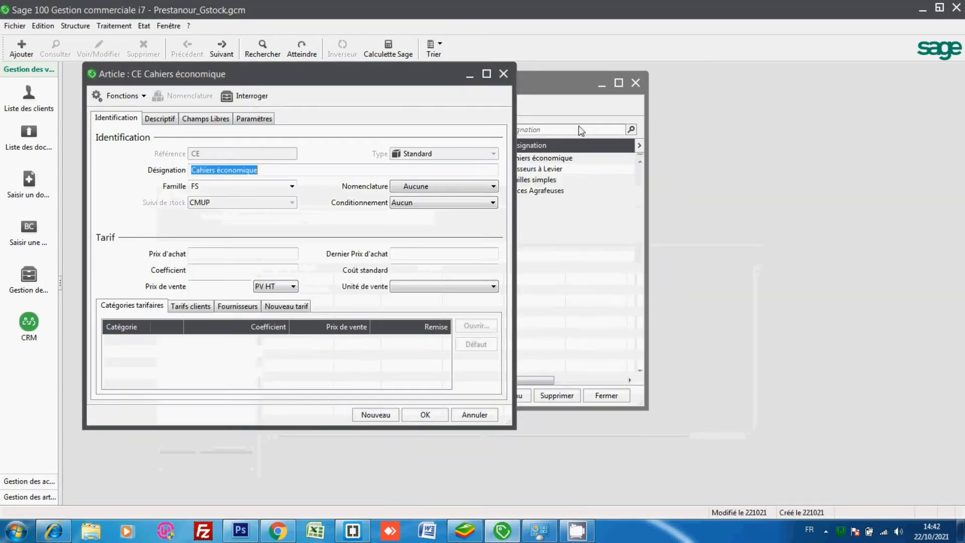
left_click(502, 74)
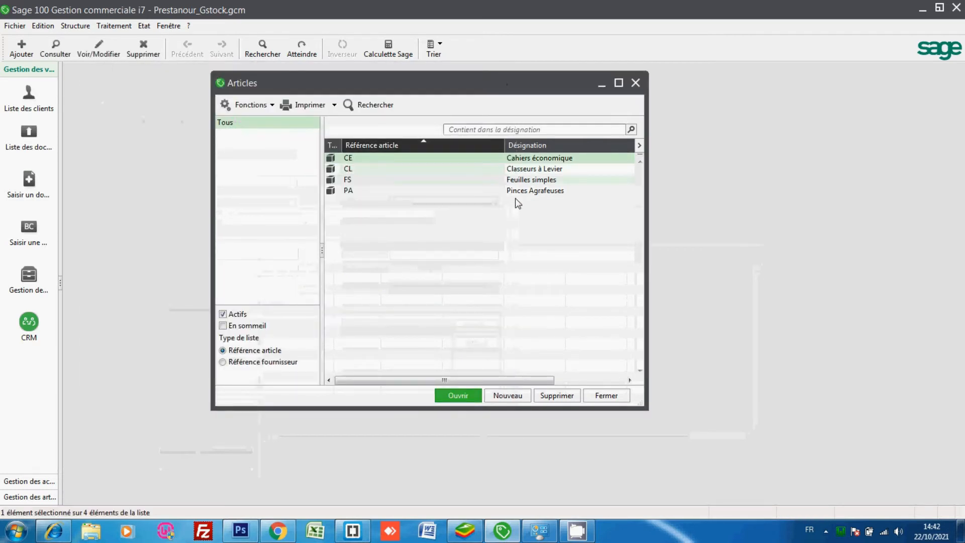
Query the stock of article CL Classeurs à Levier, cancel its record and close the article list.
double_click(395, 169)
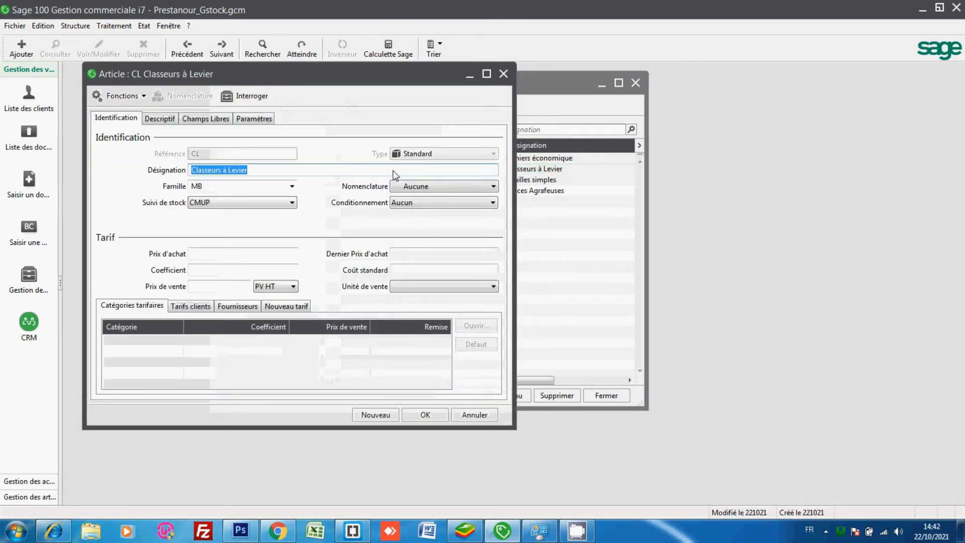
left_click(247, 95)
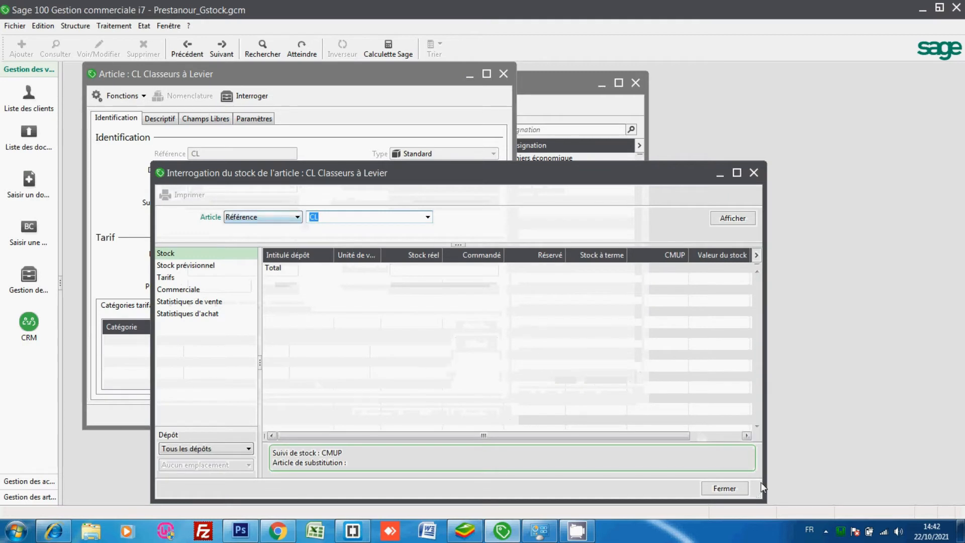
left_click(738, 490)
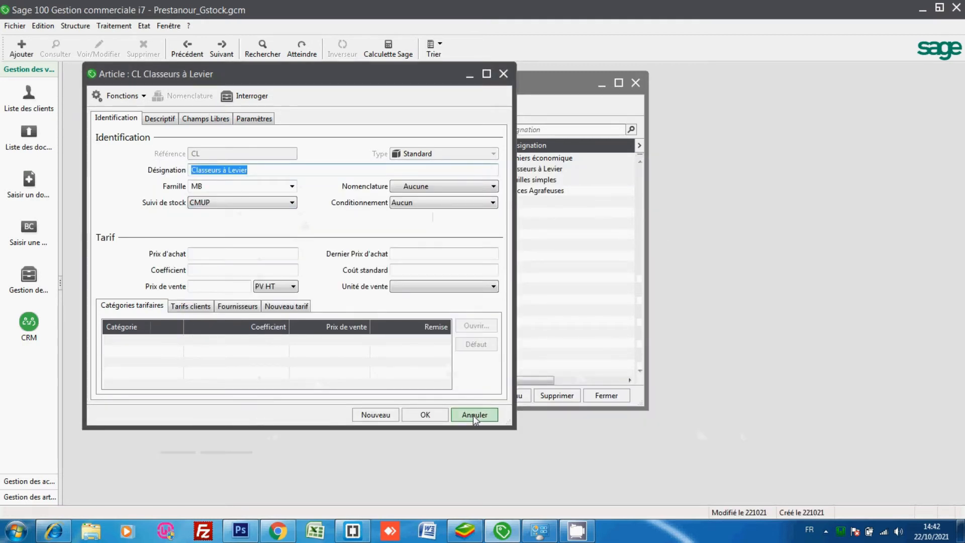
left_click(474, 415)
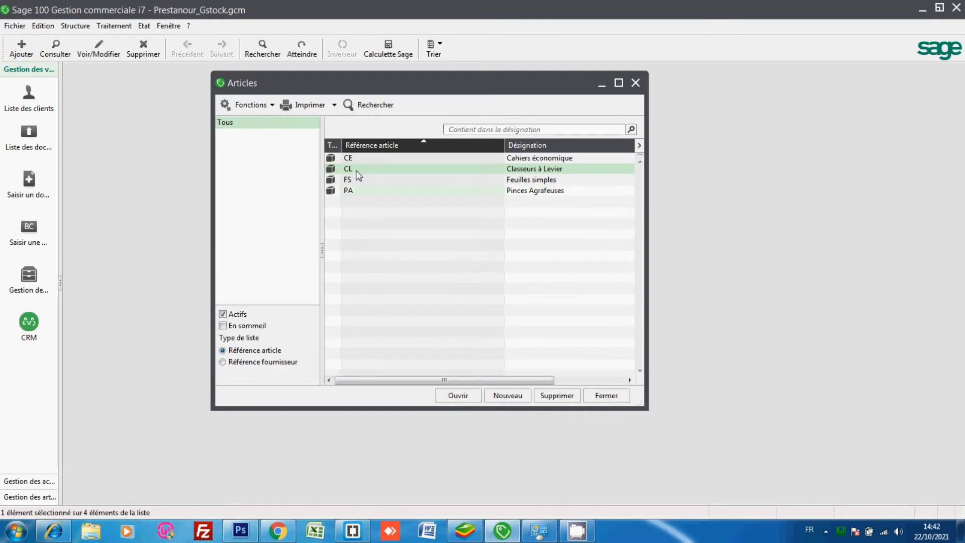
left_click(605, 395)
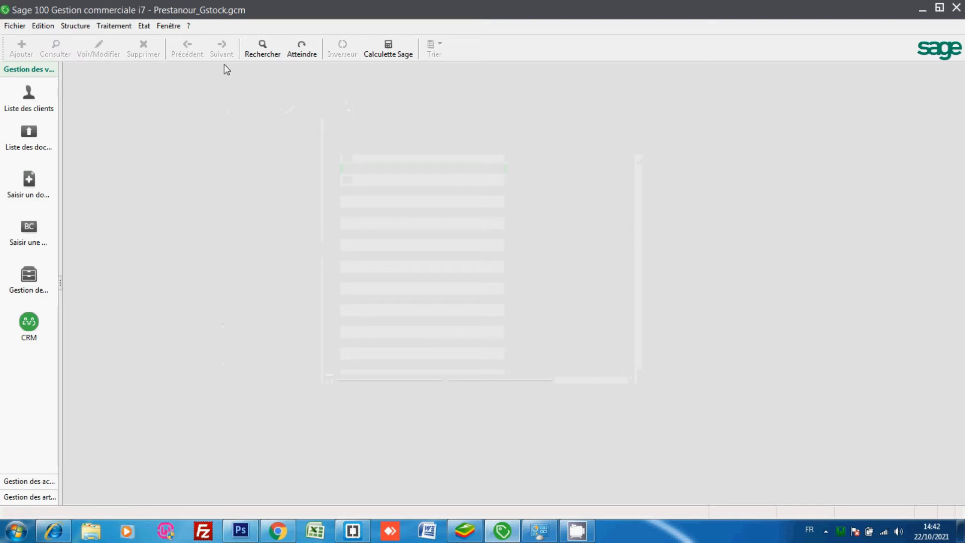
Create a new purchase delivery note (Bon de livraison) for supplier FR1.
left_click(117, 31)
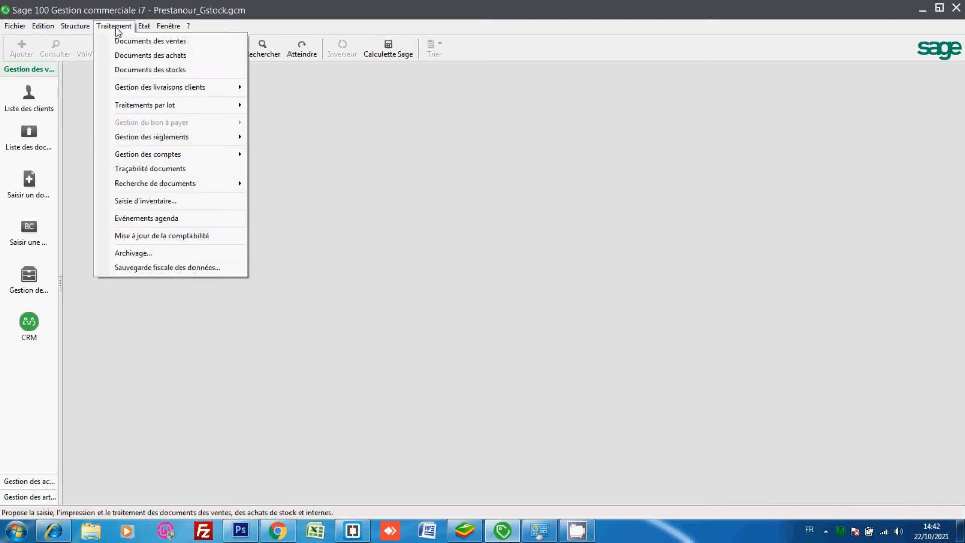
left_click(134, 55)
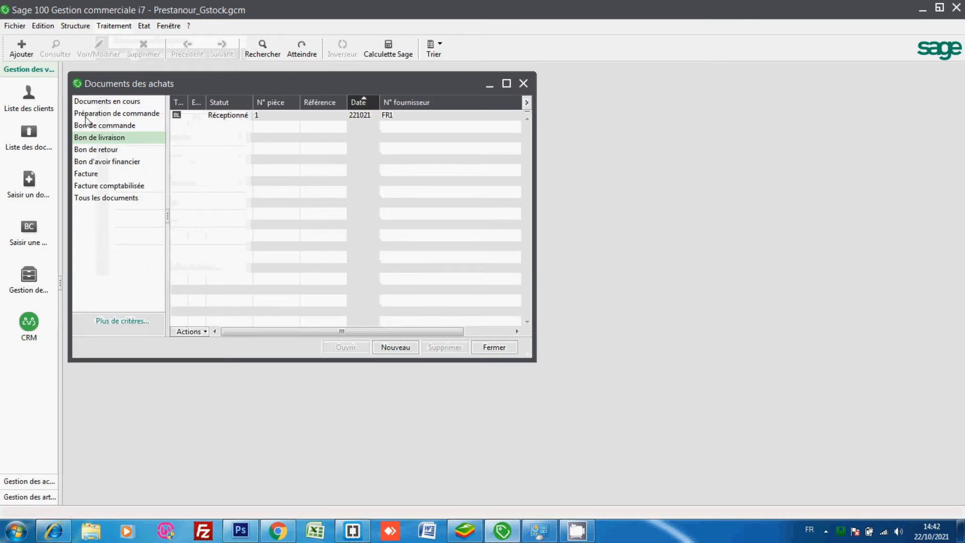
left_click(21, 49)
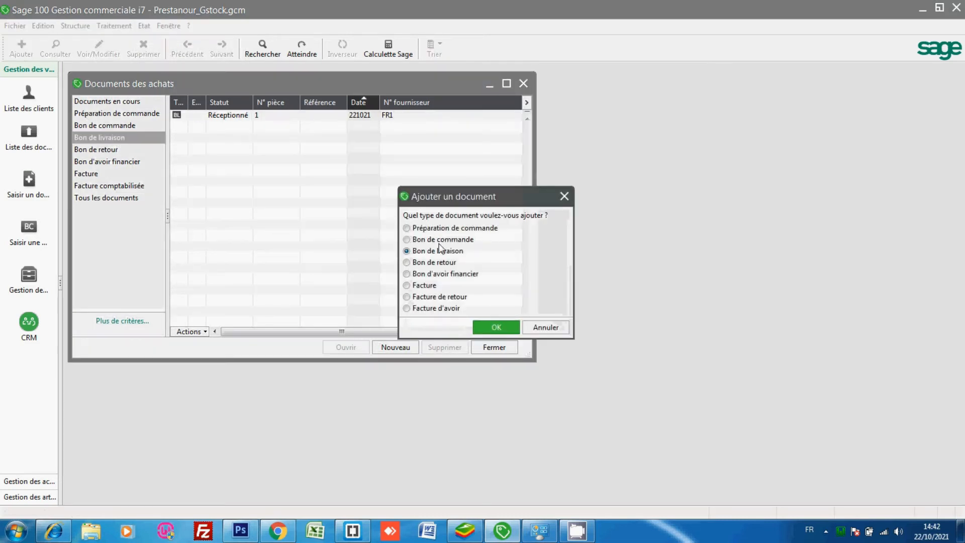
left_click(499, 327)
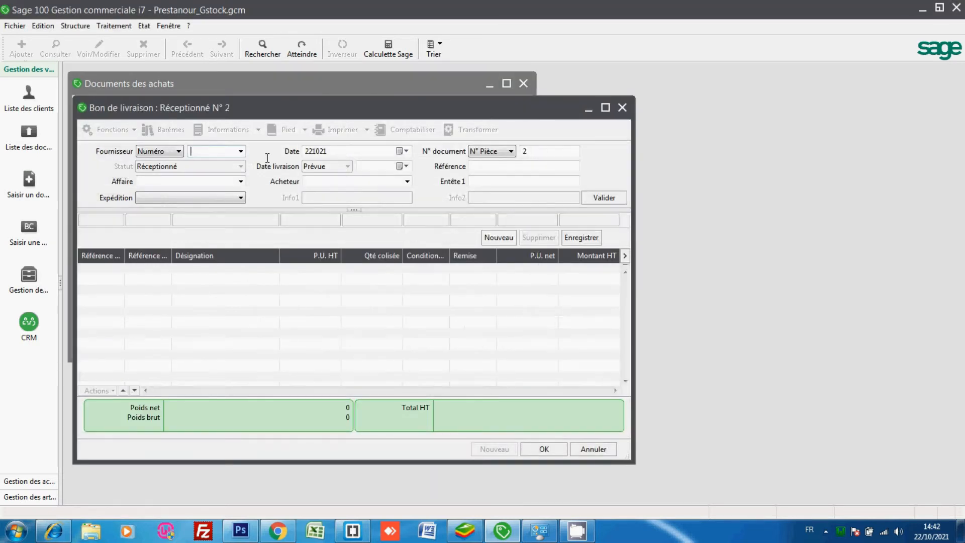
left_click(239, 153)
left_click(240, 153)
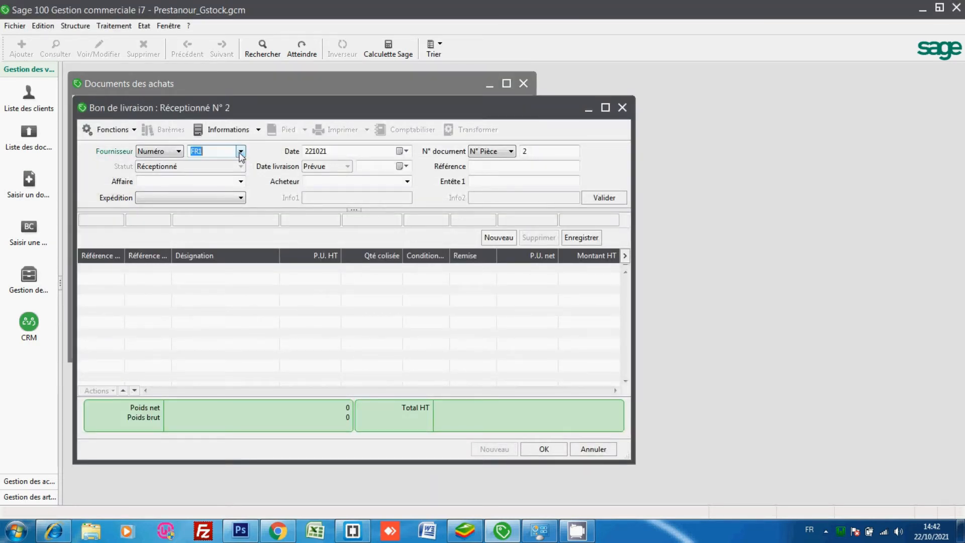
key("Return")
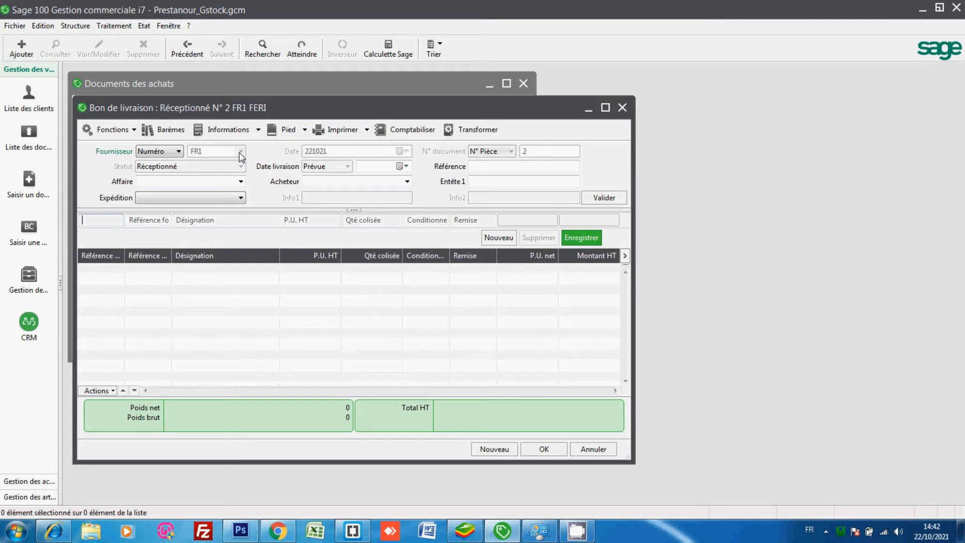
Add a line for article CL with quantity 200 at a unit price of 10, and validate the delivery note.
type("CL")
key("Tab")
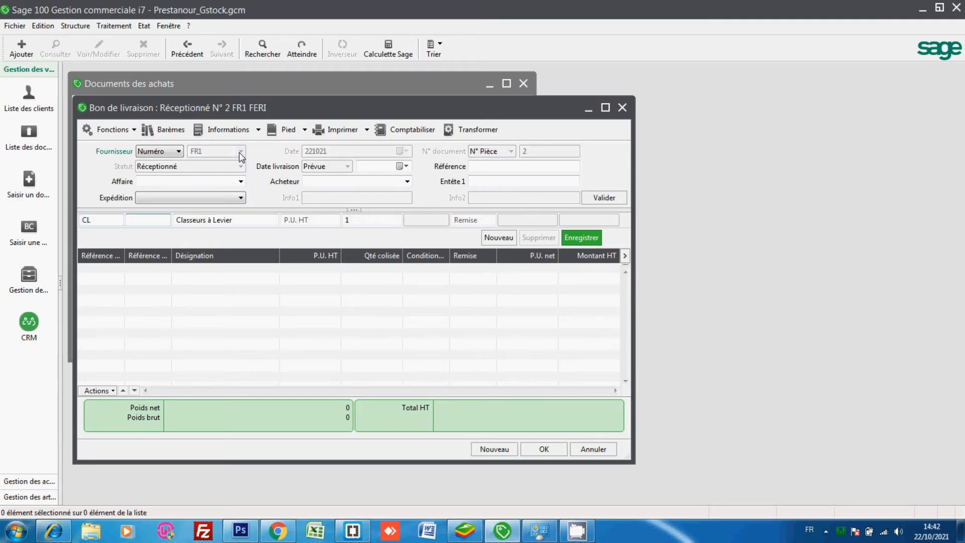
left_click(364, 220)
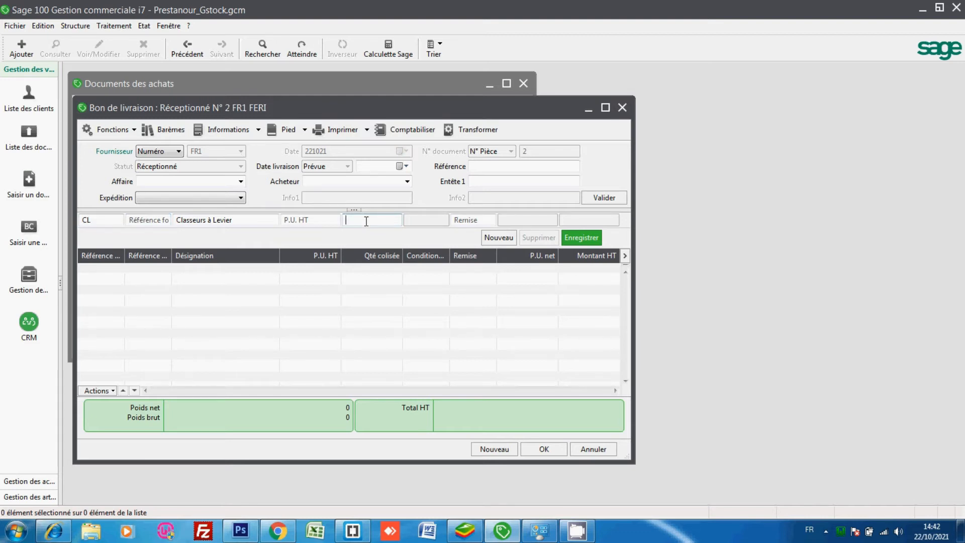
key("Caps_Lock")
type("200")
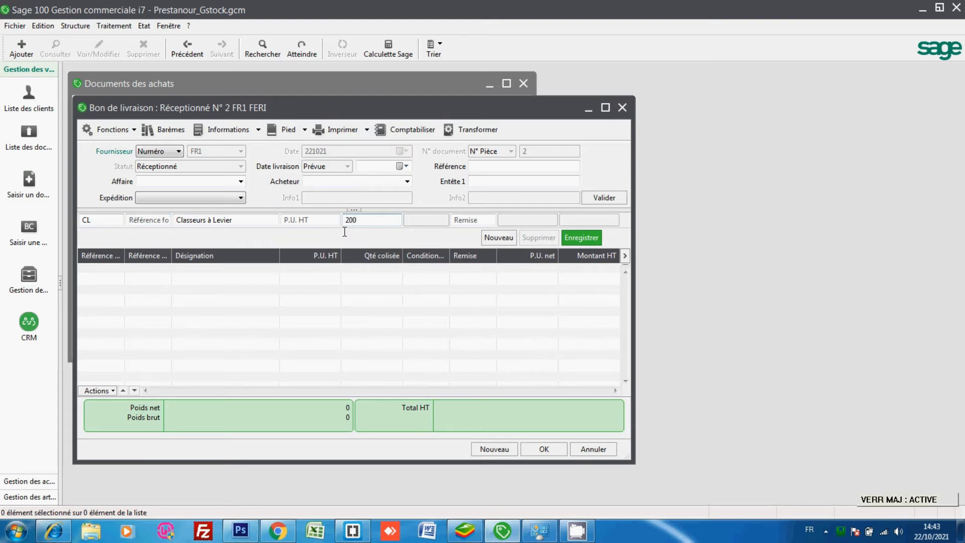
left_click(315, 220)
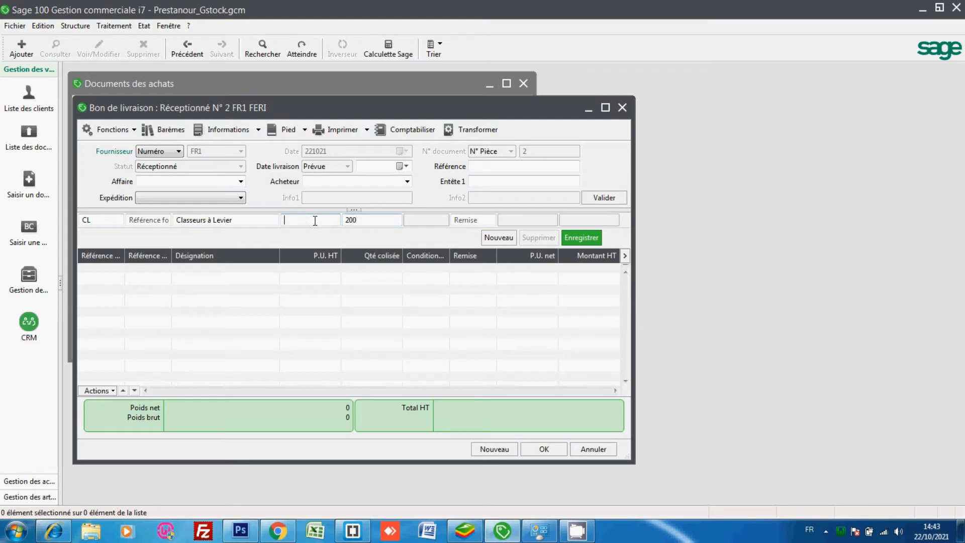
type("10")
key("Return")
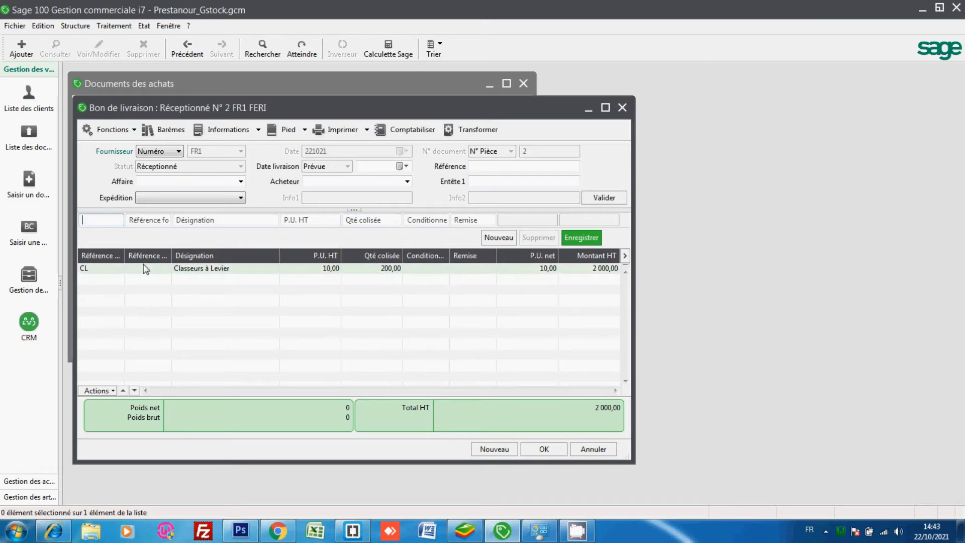
left_click(543, 450)
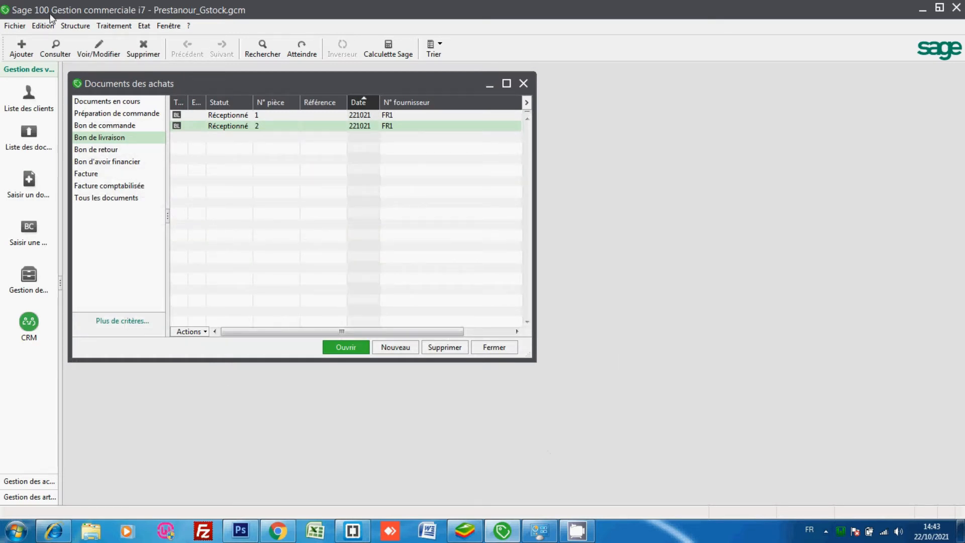
Check which storage depot is marked as the main one, and close the depot list and the purchase documents.
left_click(75, 25)
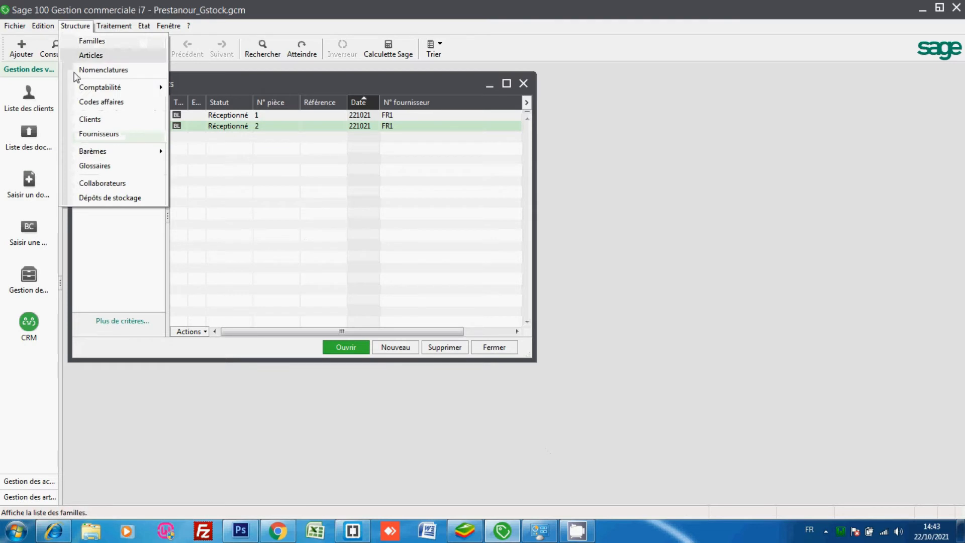
left_click(118, 197)
left_click(126, 184)
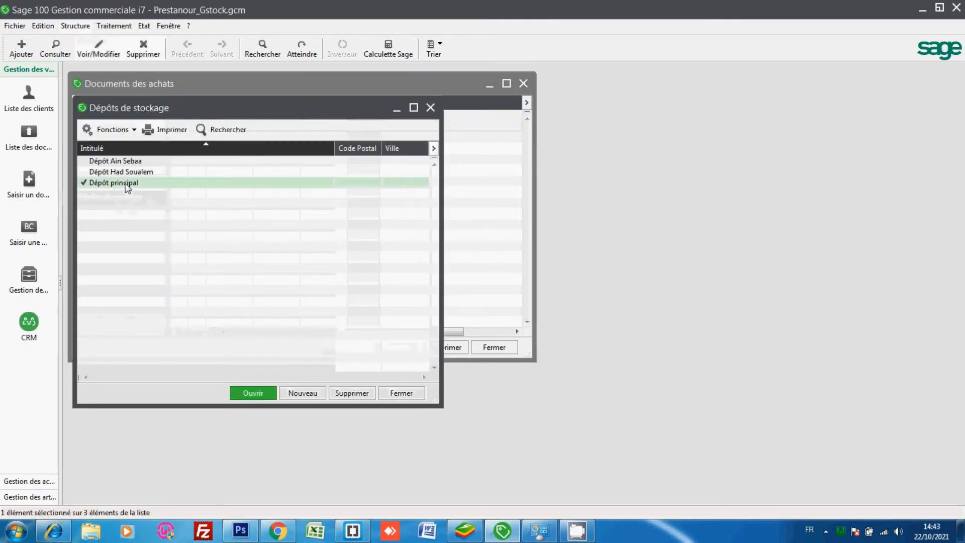
left_click(128, 173)
left_click(129, 161)
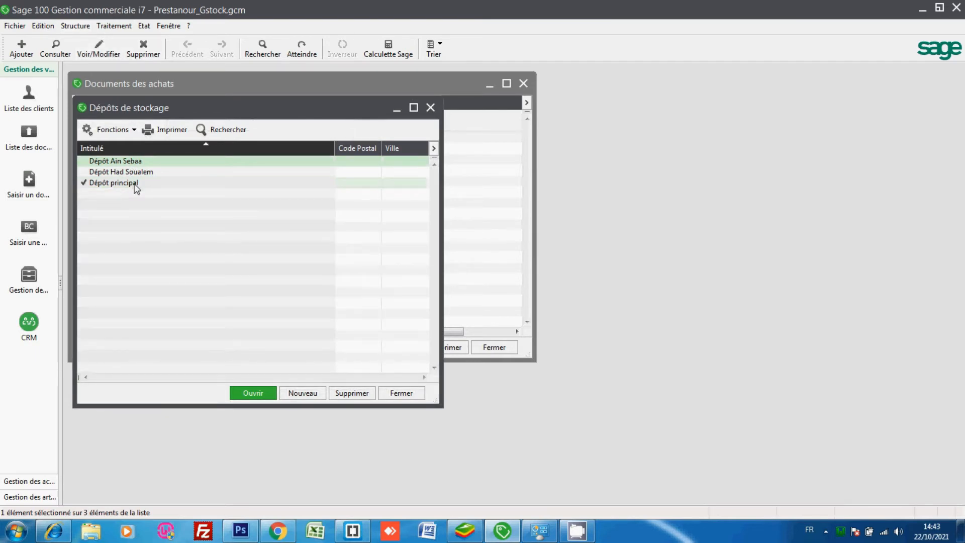
left_click(91, 185)
right_click(94, 189)
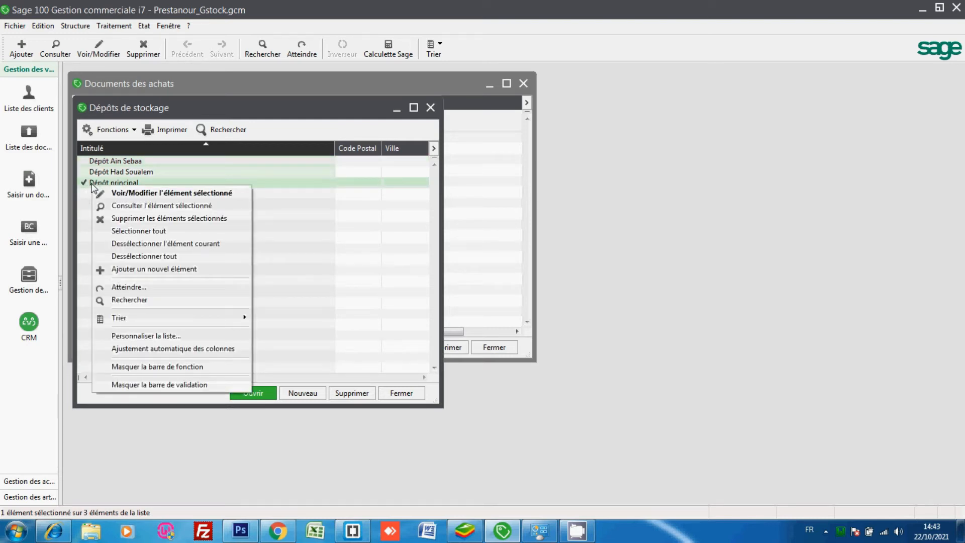
left_click(91, 179)
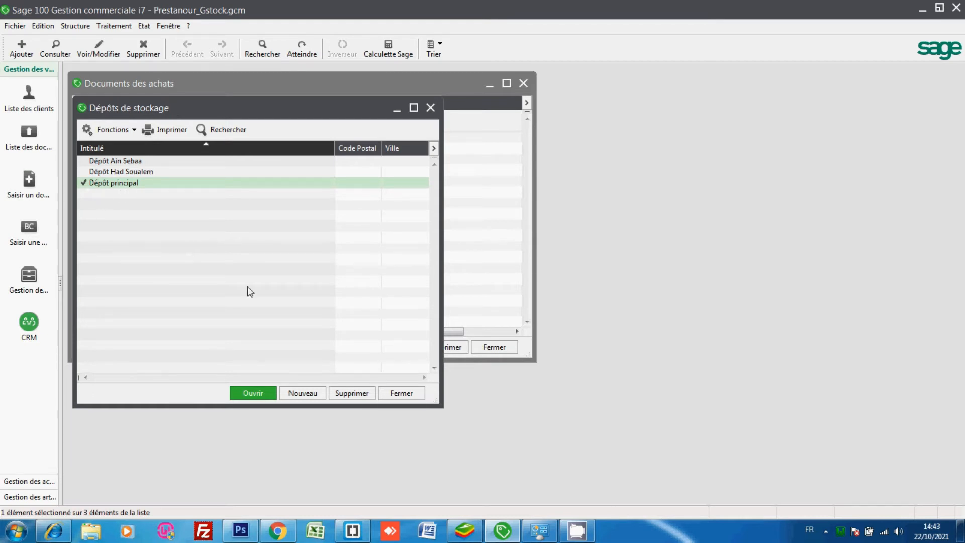
left_click(397, 394)
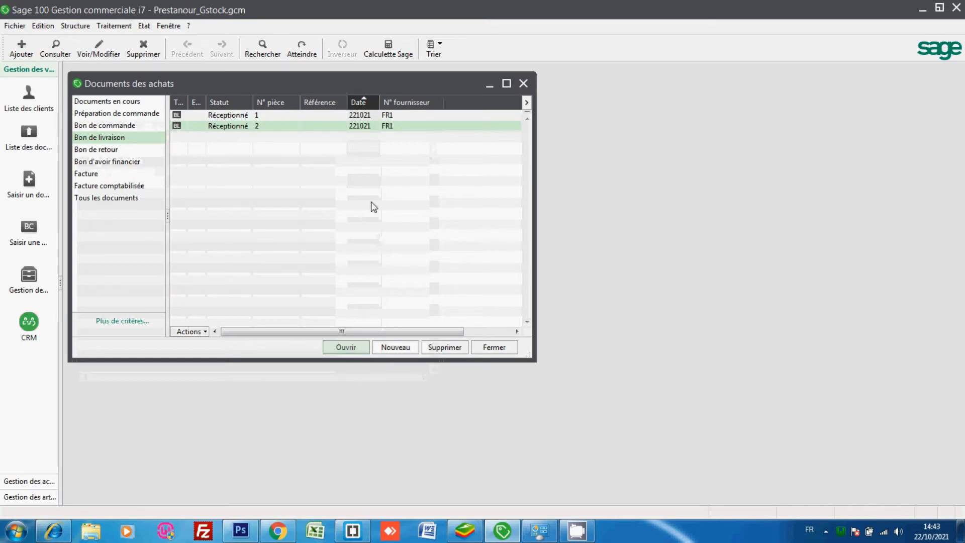
left_click(491, 347)
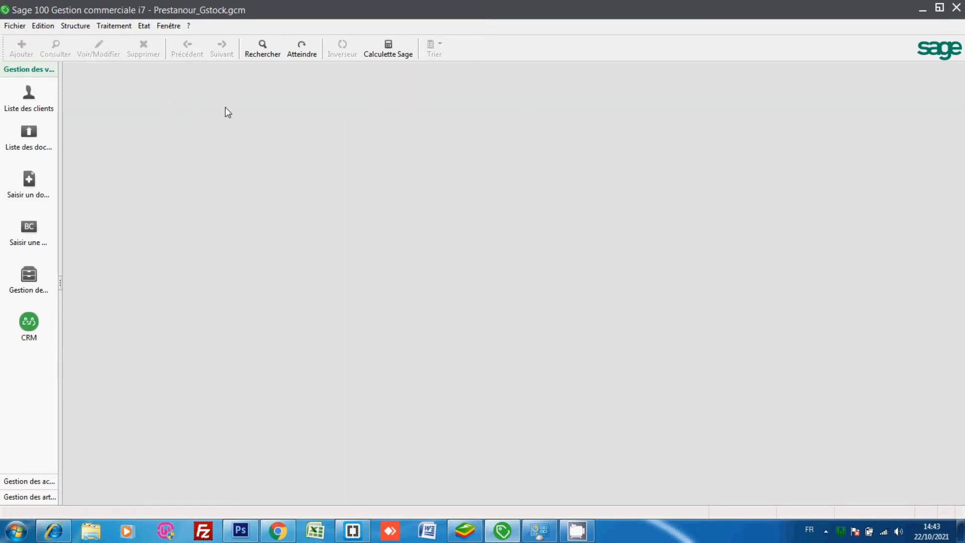
Examine the stock of article CL Classeurs à Levier by depot after the purchase delivery, and close the stock query.
left_click(81, 28)
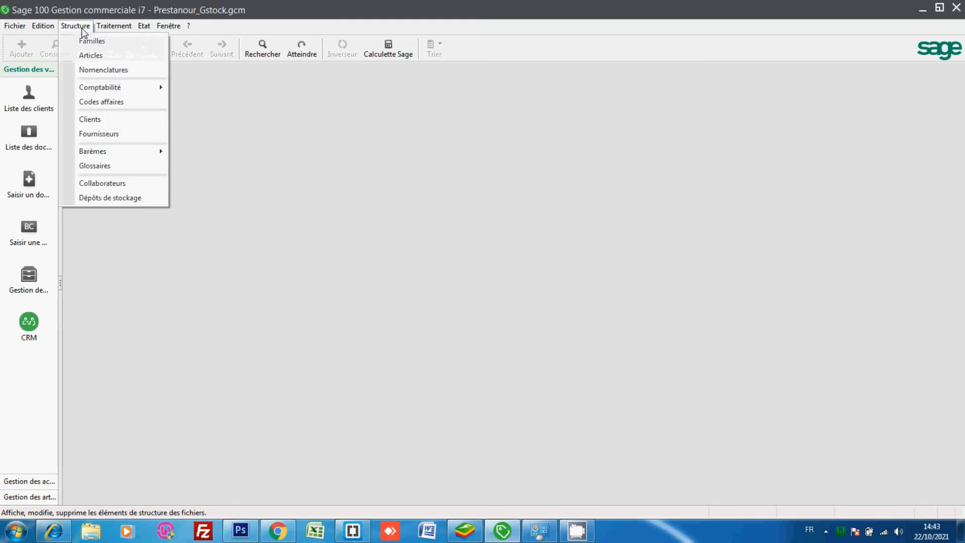
left_click(91, 56)
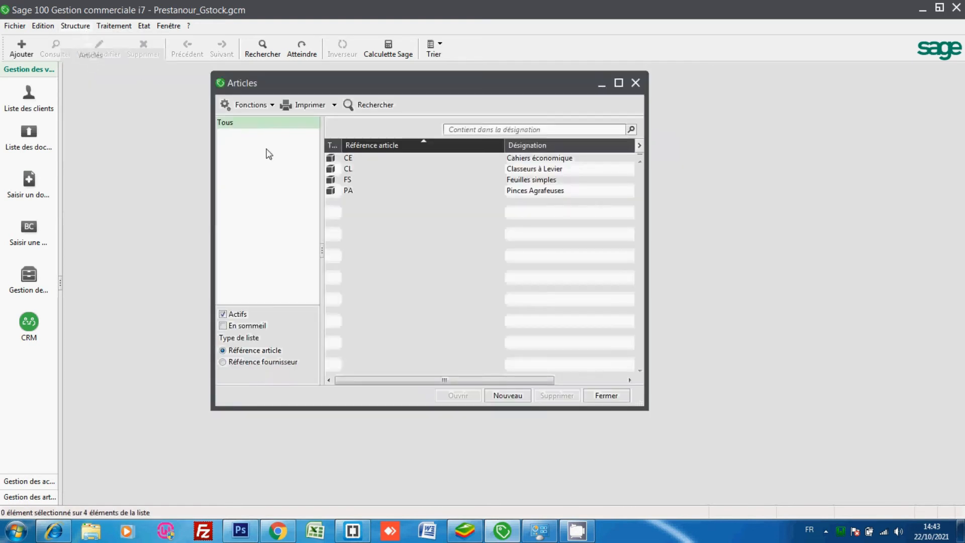
double_click(377, 168)
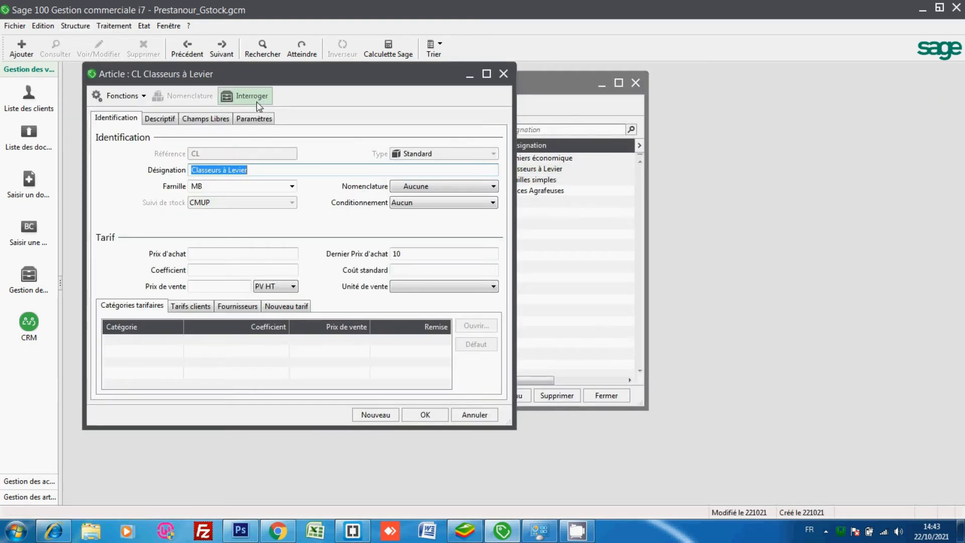
left_click(256, 98)
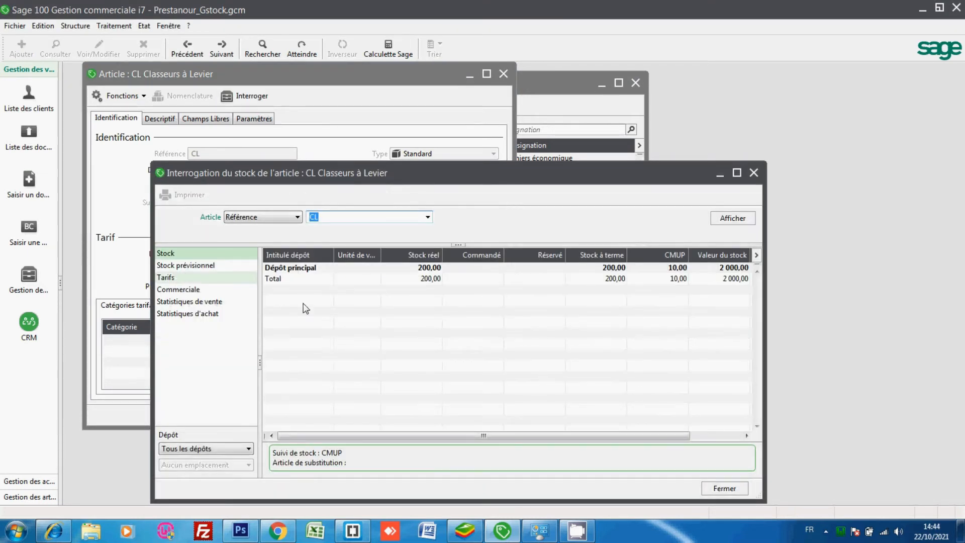
left_click(297, 278)
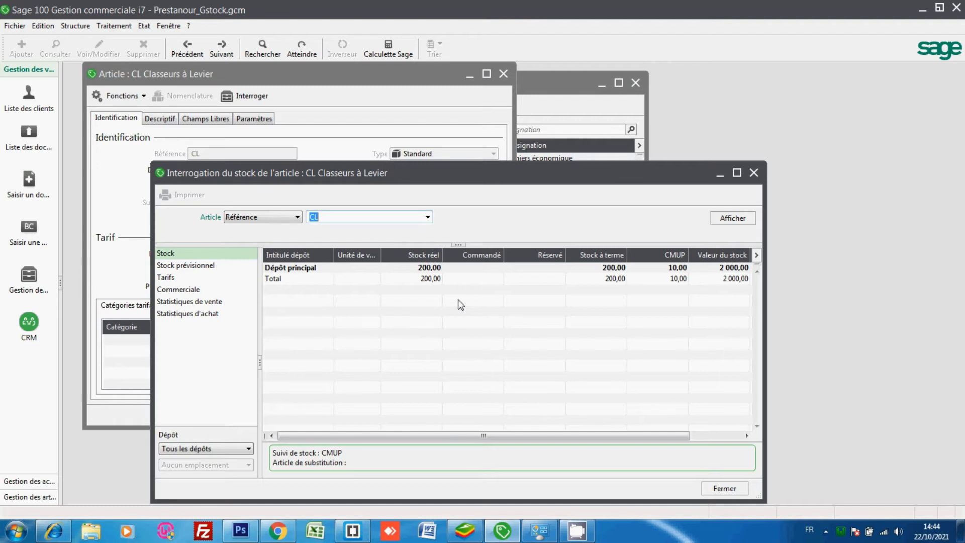
left_click(715, 487)
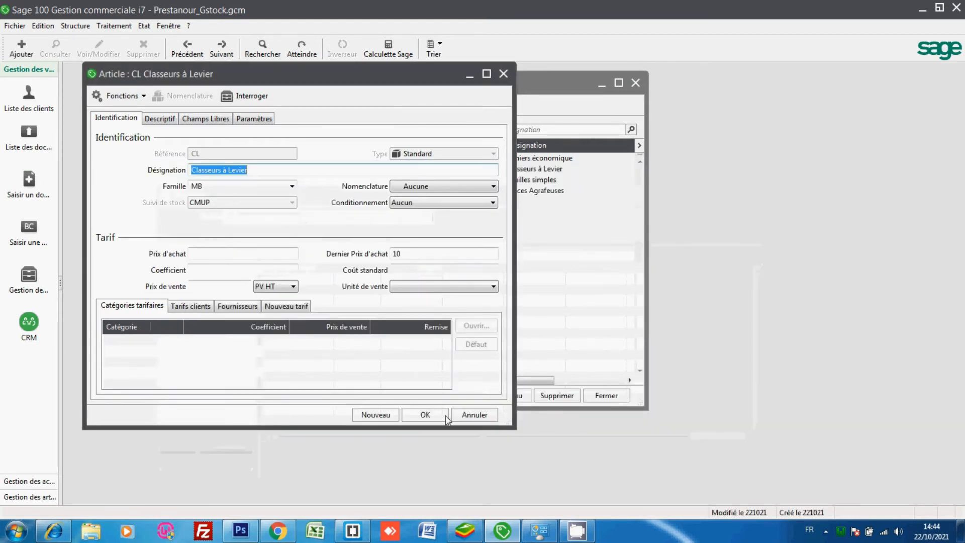
Close the article record and the article list, and open the stock documents (Documents des stocks).
left_click(431, 414)
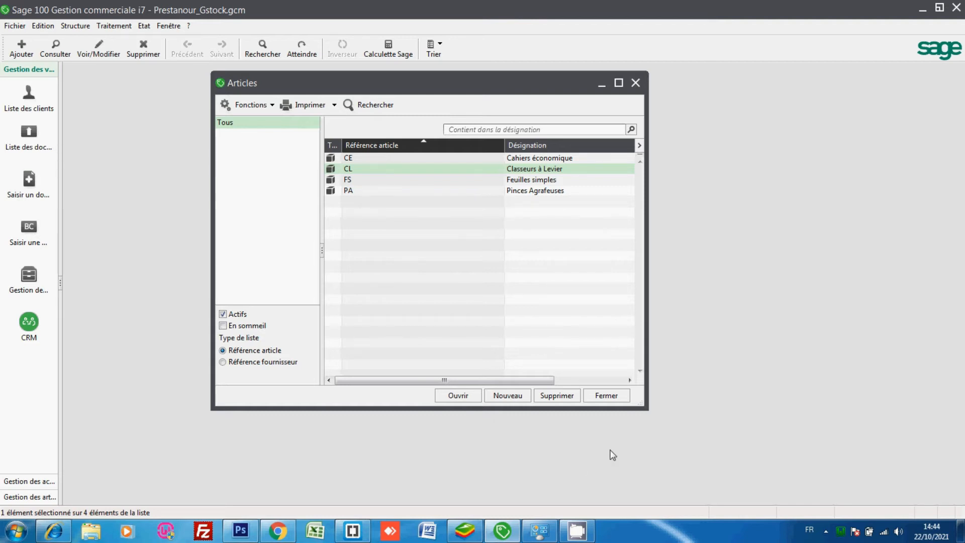
left_click(606, 394)
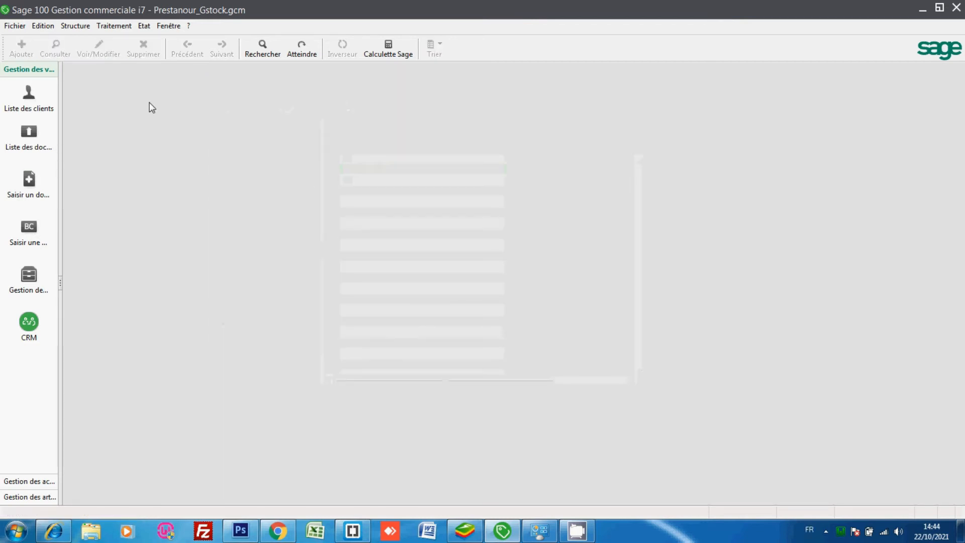
left_click(75, 26)
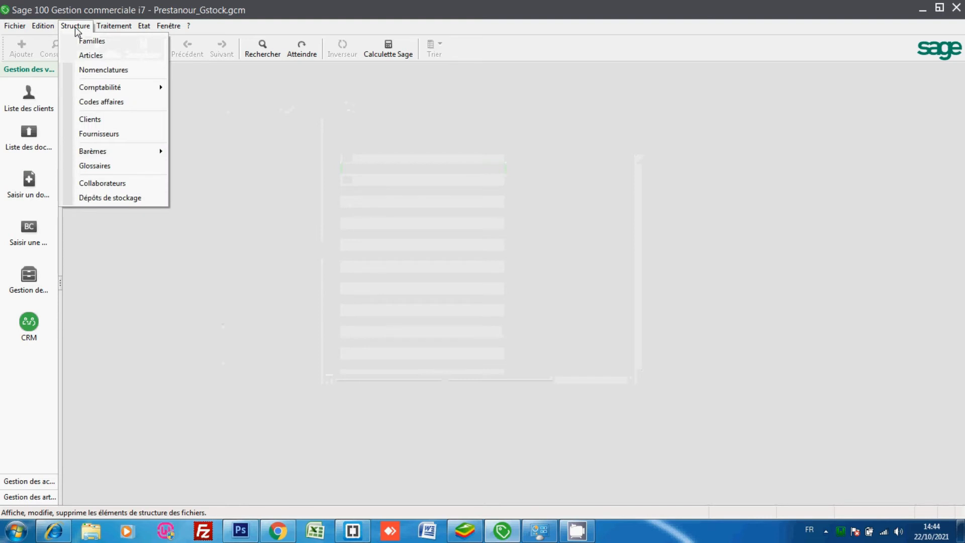
mouse_move(114, 26)
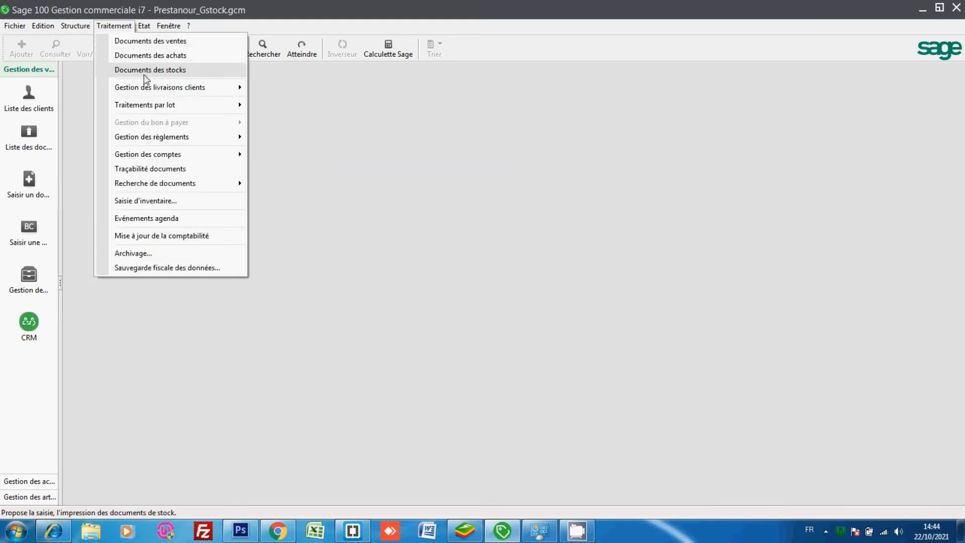
left_click(143, 75)
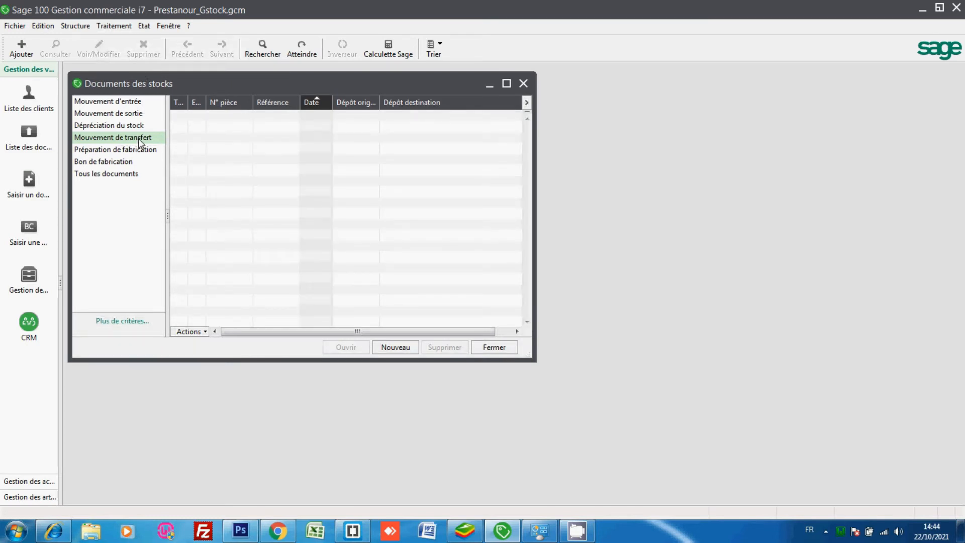
Create a stock transfer document (Mouvement de transfert) from Dépôt principal to Dépôt Ain Sebaa.
left_click(409, 349)
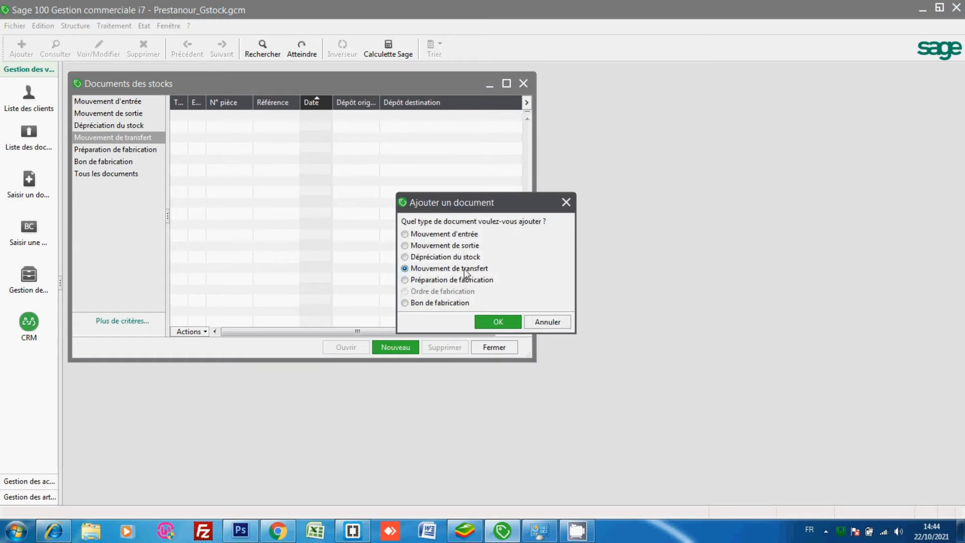
left_click(497, 322)
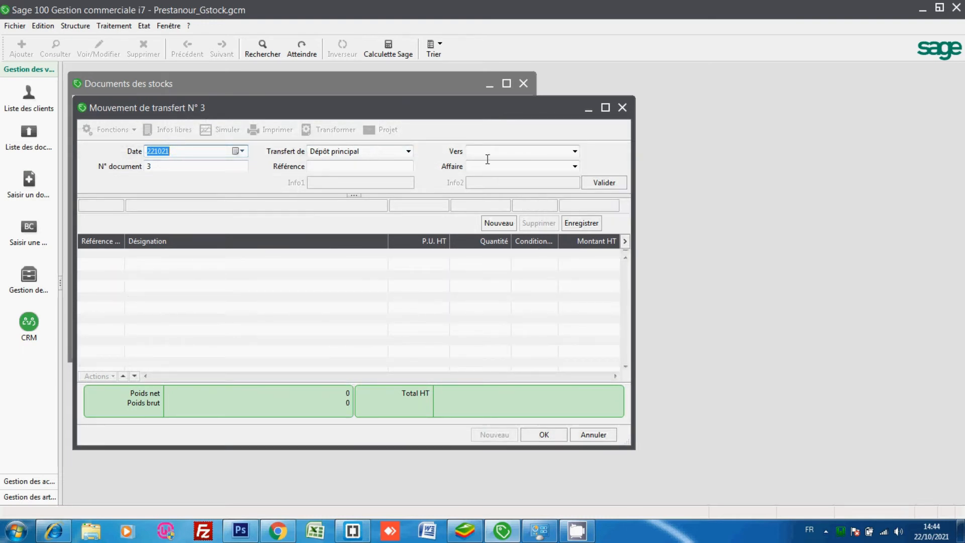
left_click(574, 151)
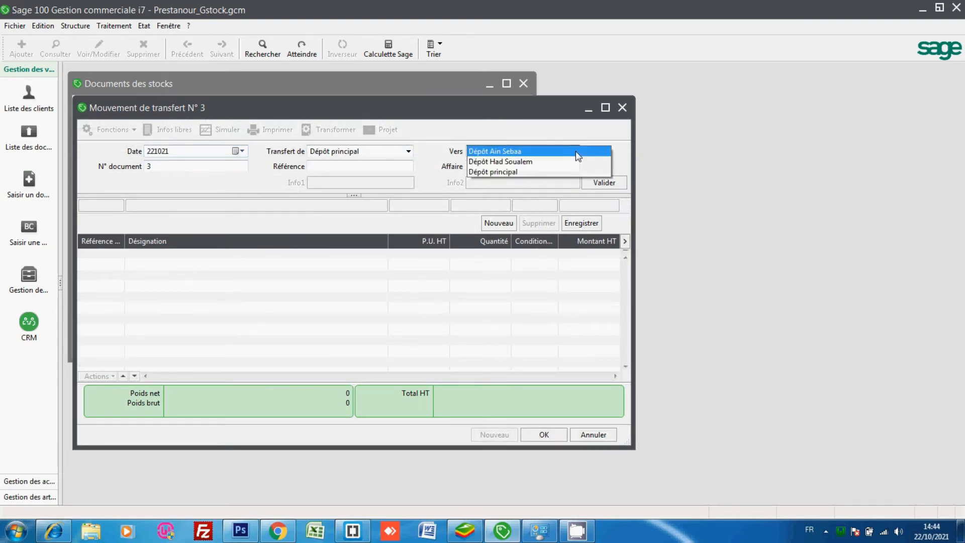
left_click(573, 156)
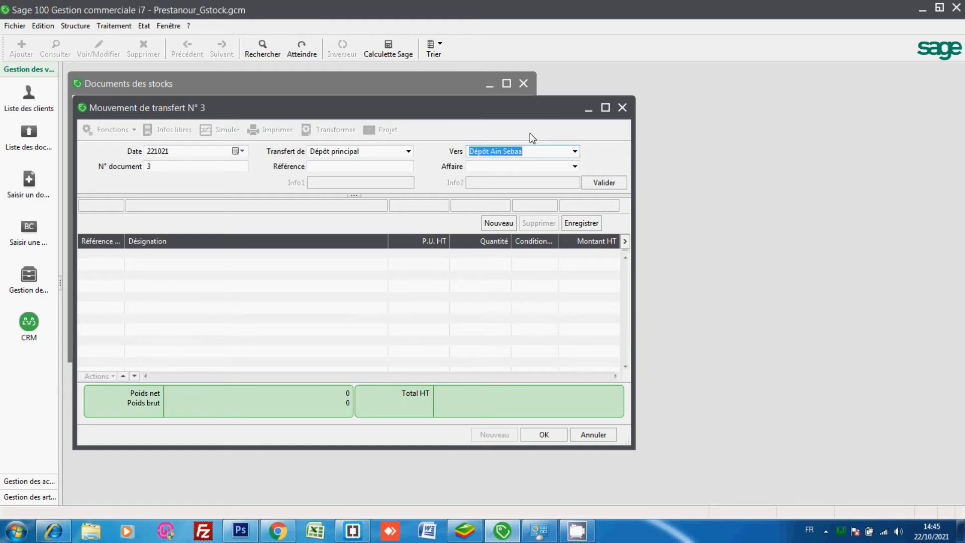
key("Return")
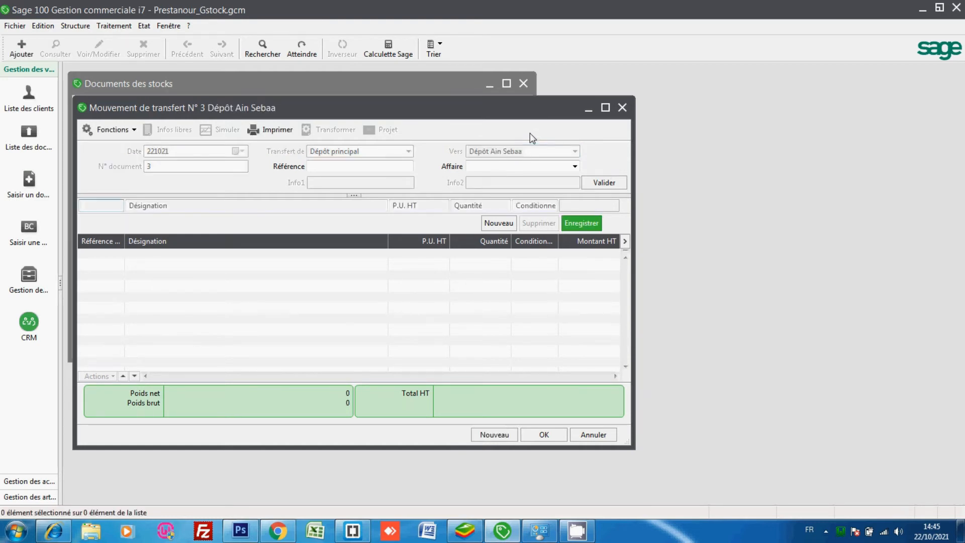
Add a line for article CL with quantity 50 to the Dépôt Ain Sebaa transfer, and save the document.
type("CL")
key("Tab")
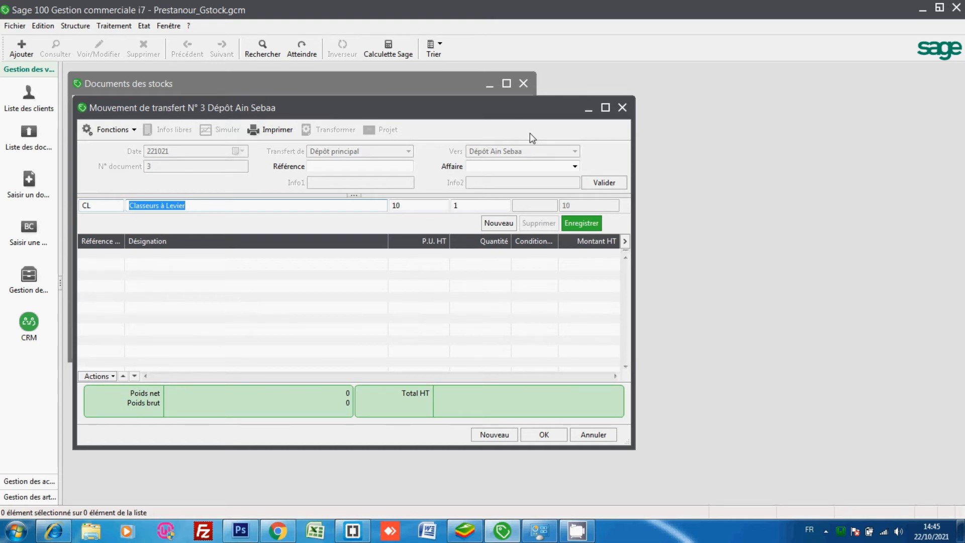
key("Tab")
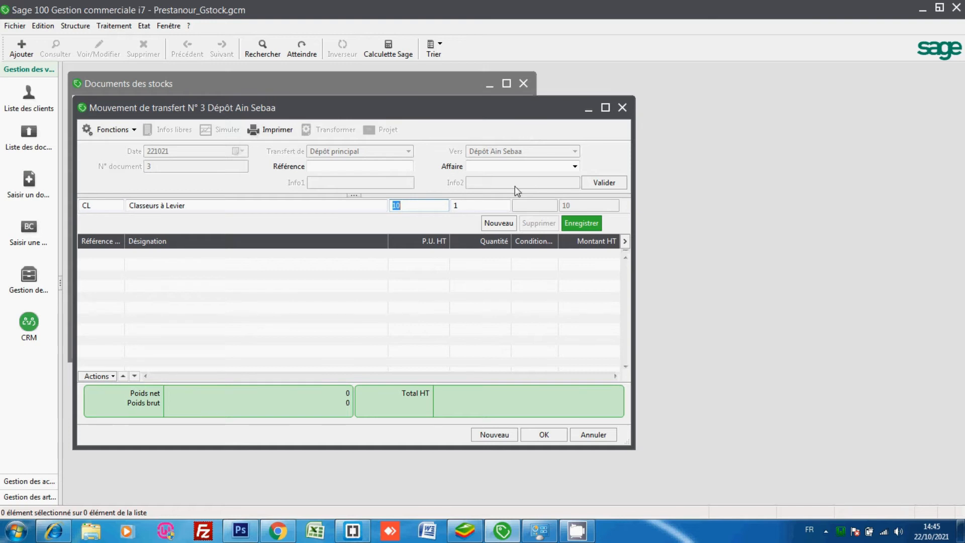
left_click(473, 204)
type("5")
type("0")
key("Return")
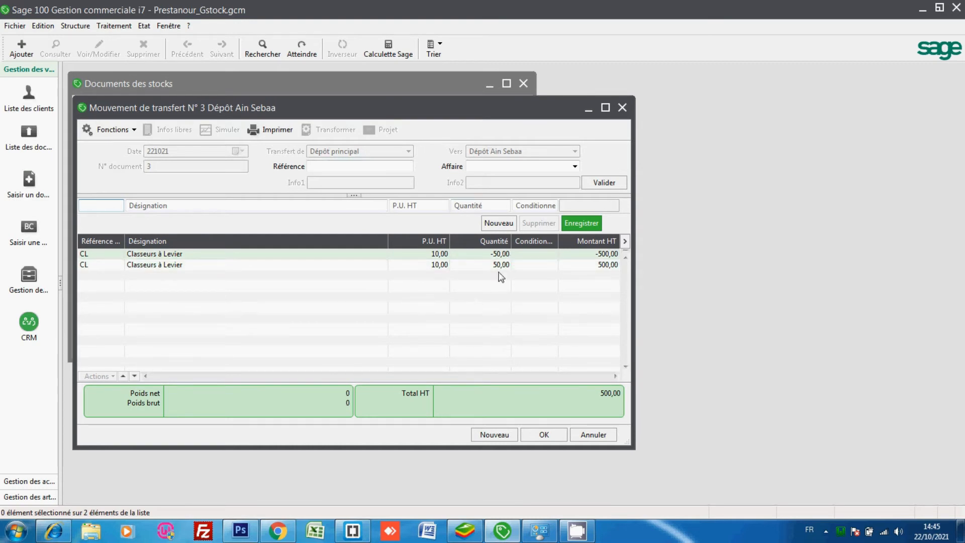
left_click(543, 435)
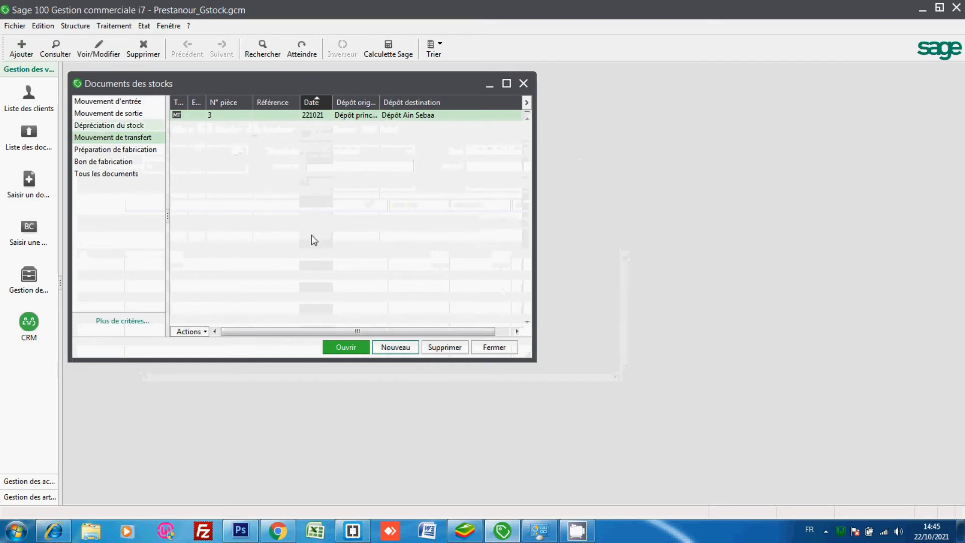
Create a second stock transfer document from Dépôt principal to Dépôt Had Soualem.
left_click(397, 353)
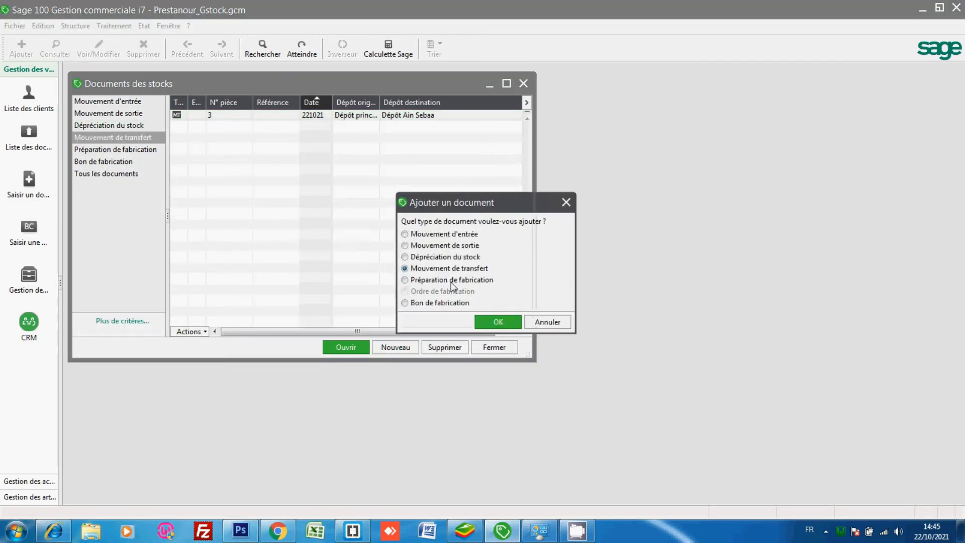
left_click(490, 319)
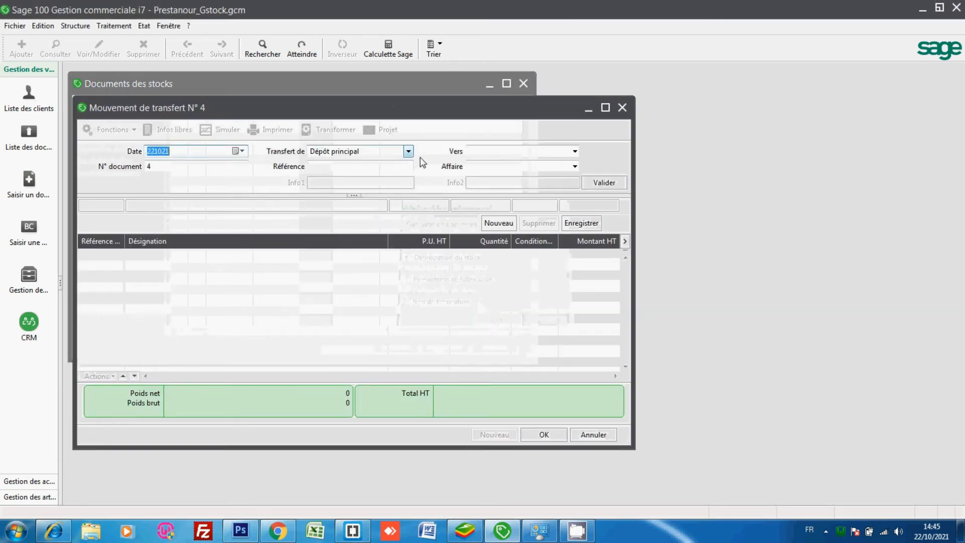
left_click(574, 151)
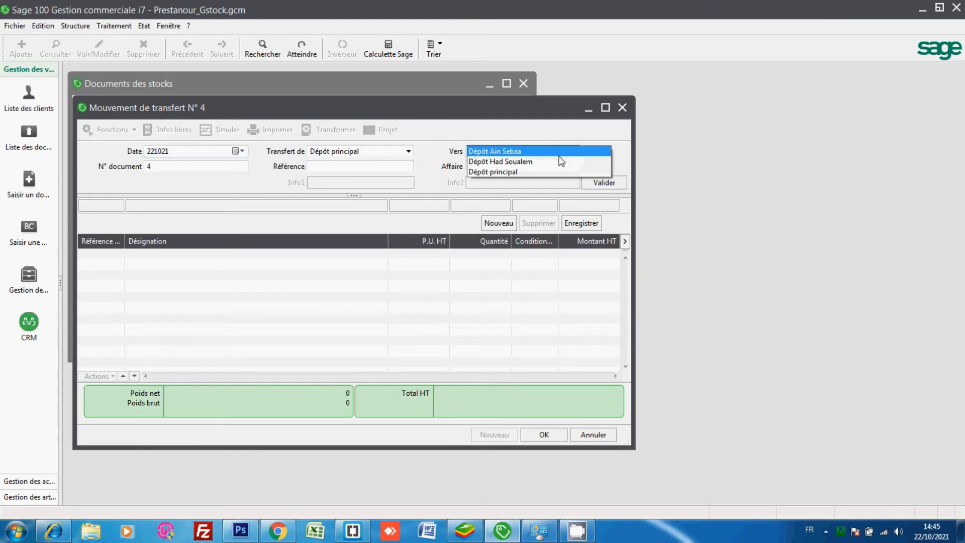
left_click(555, 161)
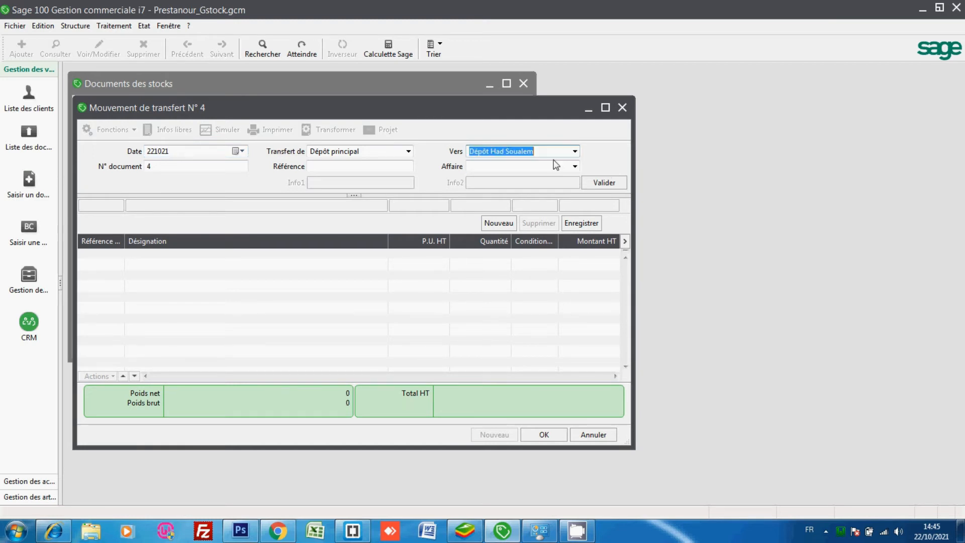
key("Tab")
key("Tab")
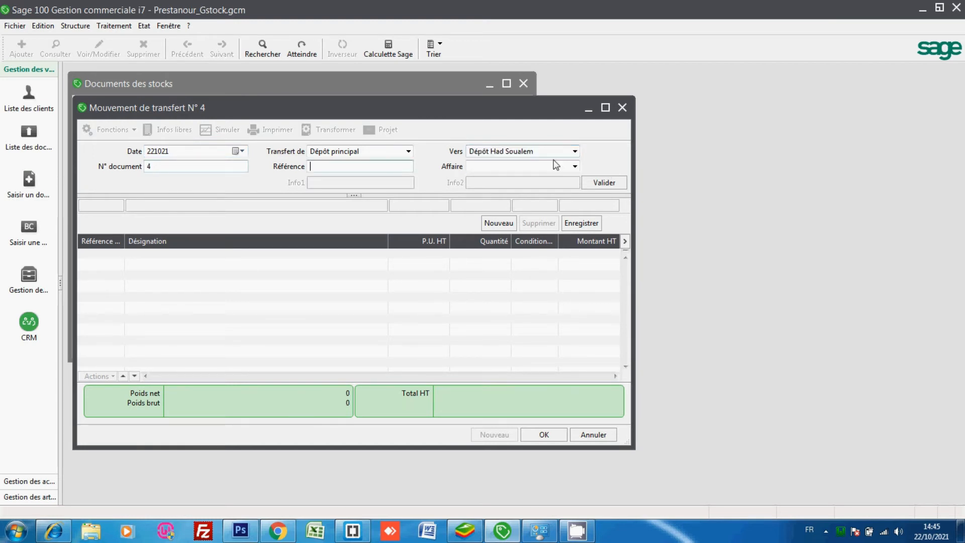
key("Return")
Add a line for article CL with quantity 150 to the Dépôt Had Soualem transfer, save it and close the stock documents.
type("CL")
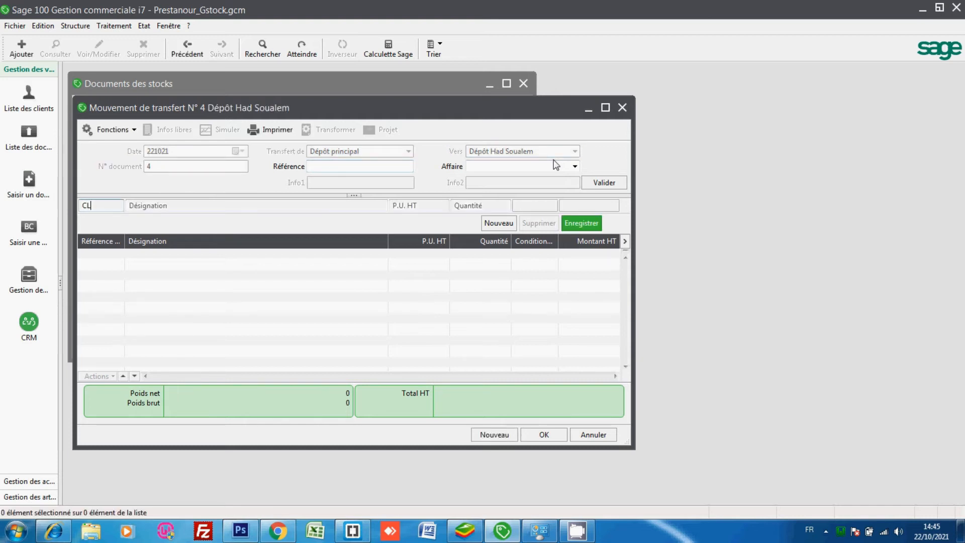
key("Tab")
key("Tab")
key("Tab")
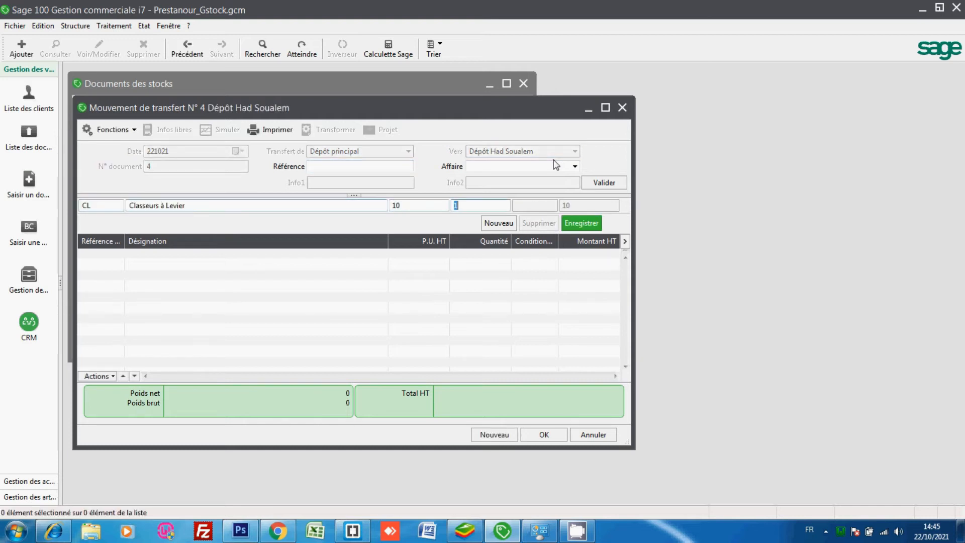
type("150")
key("Return")
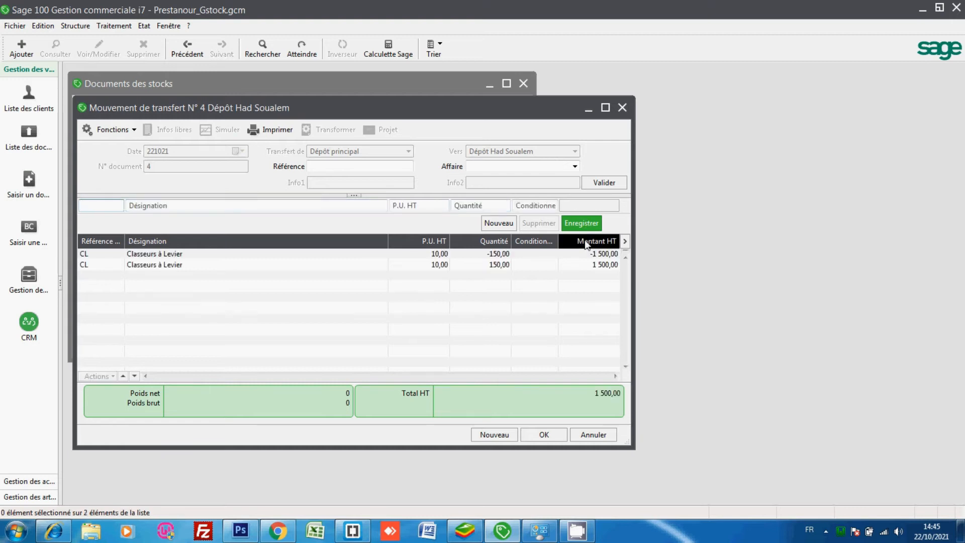
left_click(553, 434)
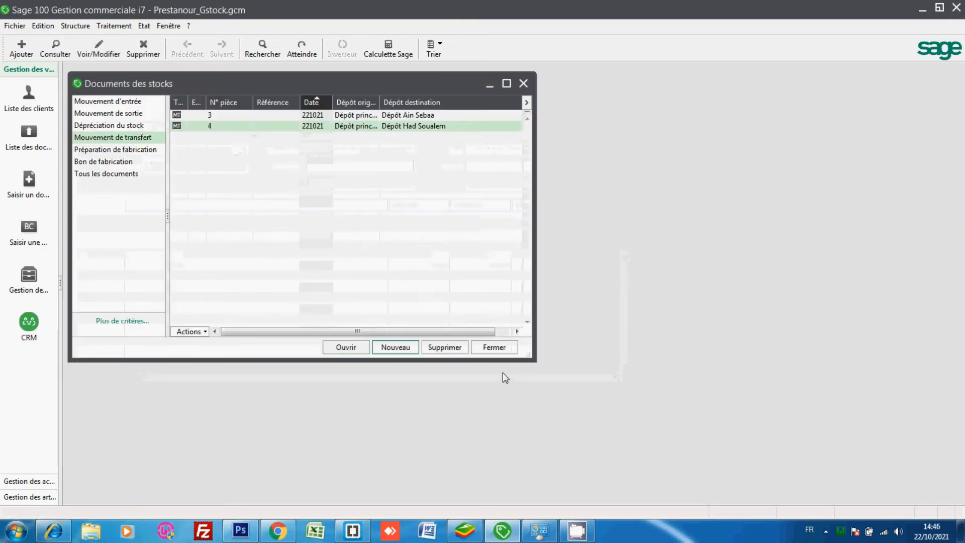
left_click(494, 347)
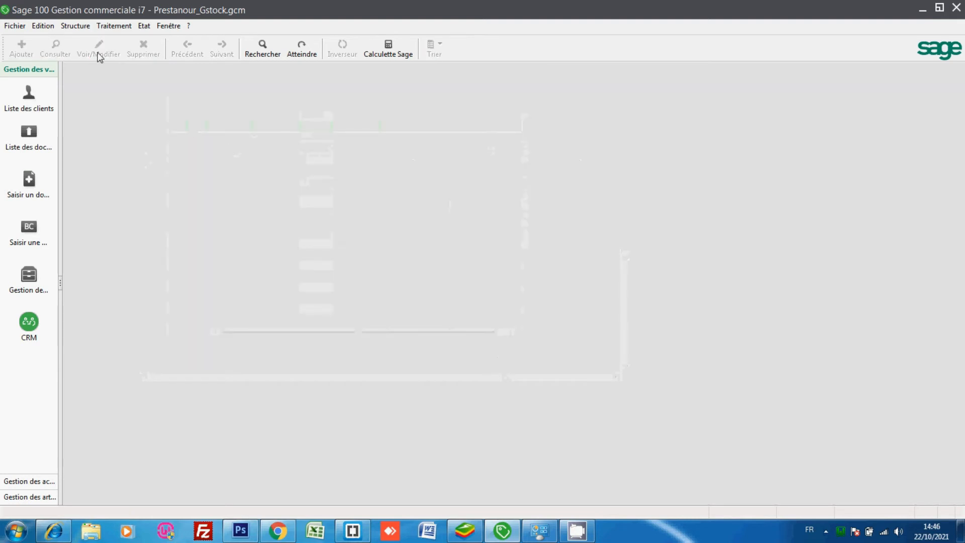
Examine the stock of article CL Classeurs à Levier by depot after the transfers, and close the article windows.
left_click(76, 25)
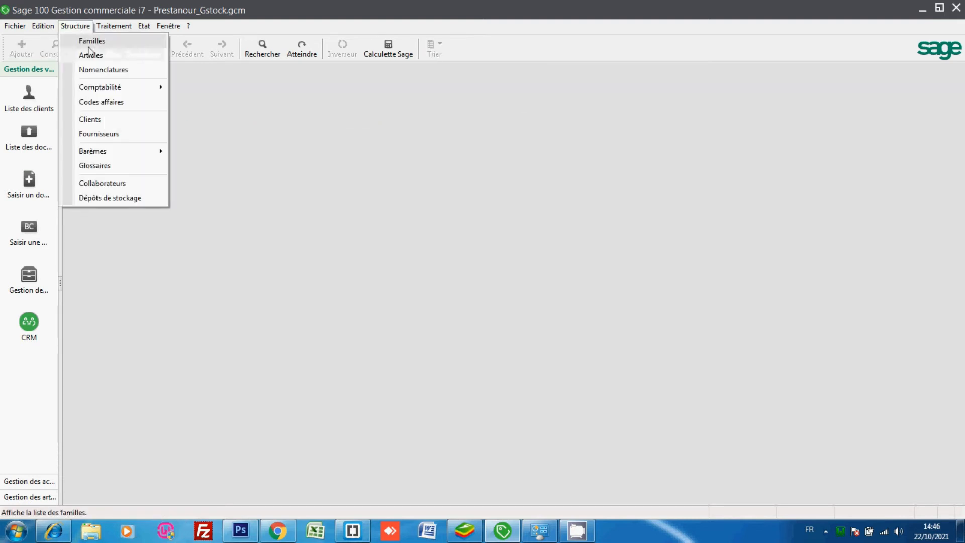
left_click(91, 55)
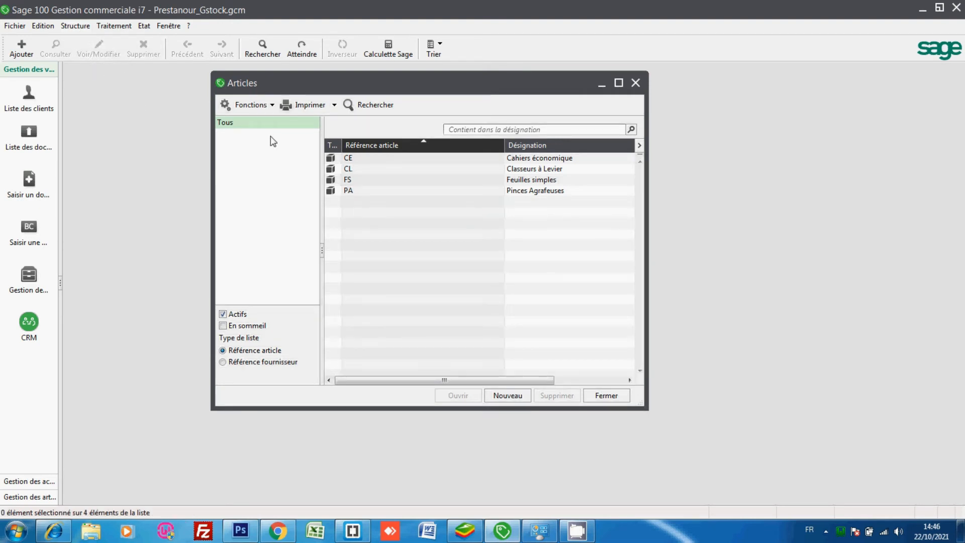
double_click(436, 168)
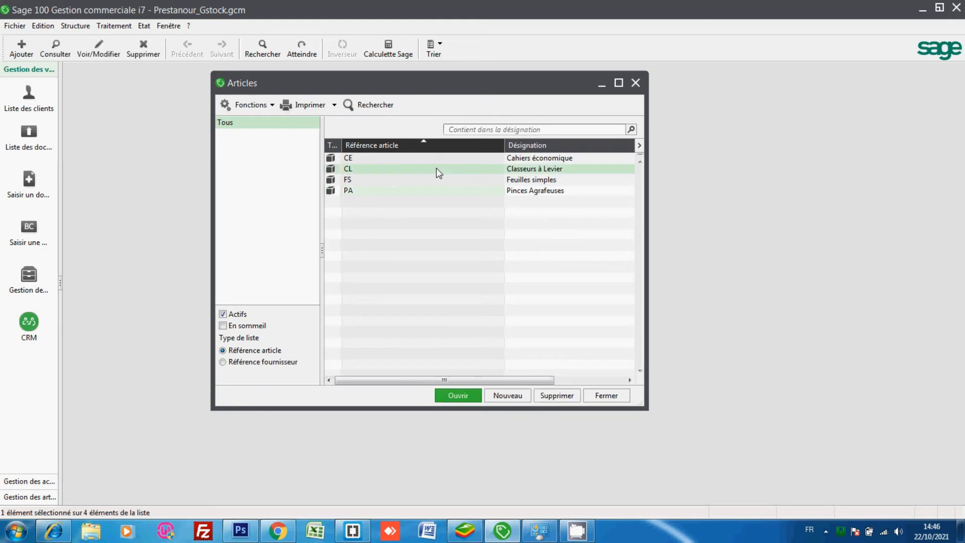
left_click(253, 96)
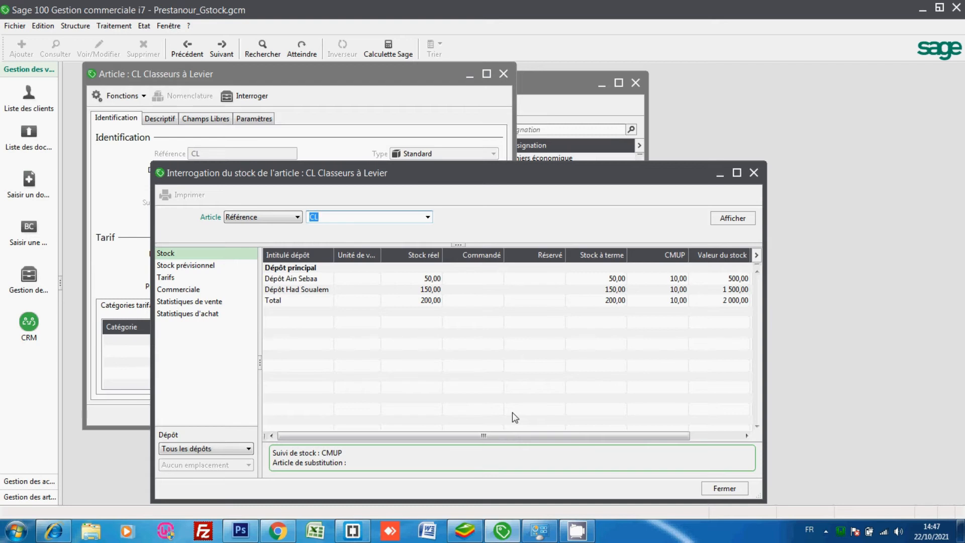
left_click(723, 488)
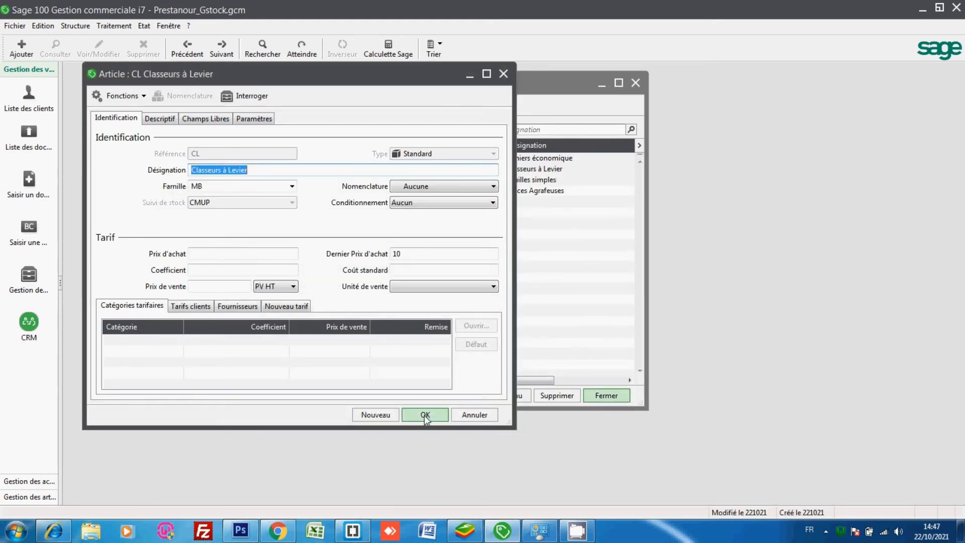
left_click(425, 415)
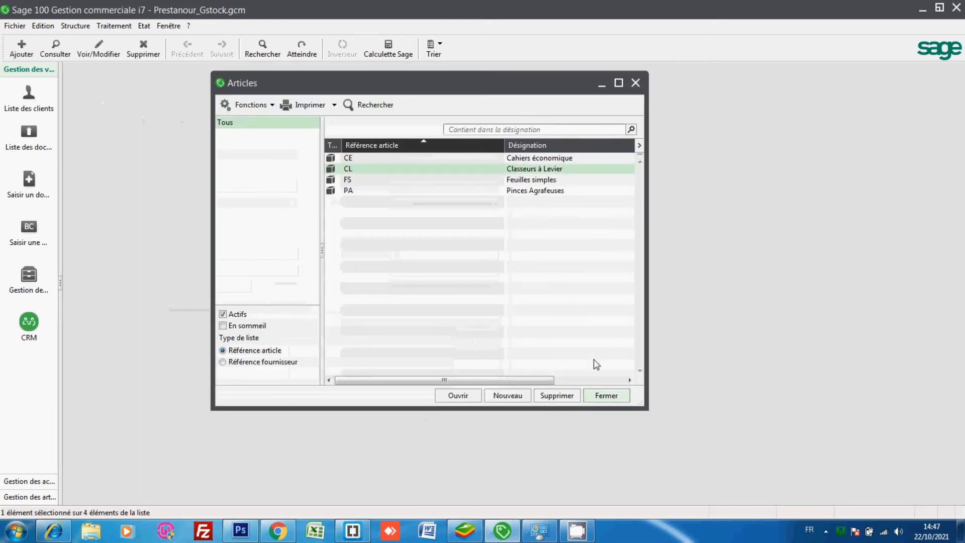
left_click(603, 394)
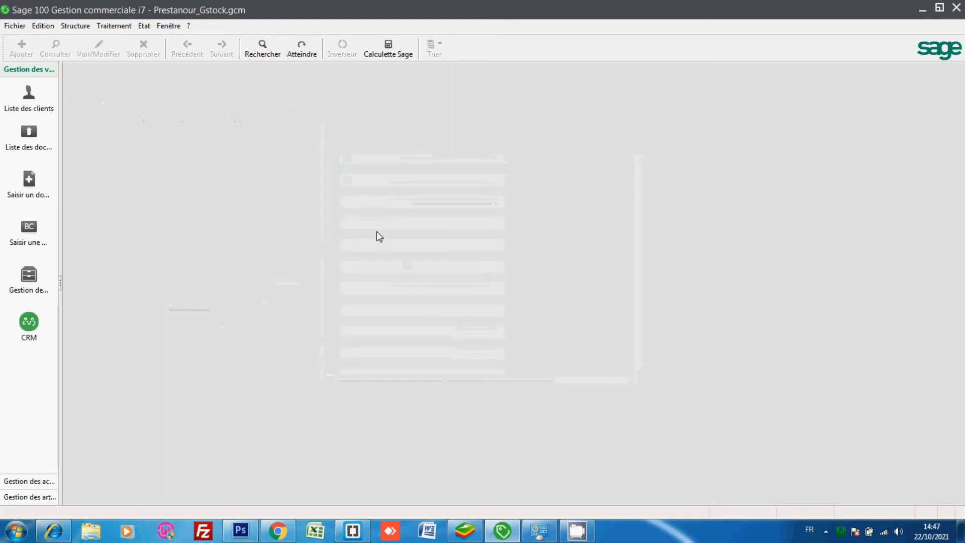
left_click(121, 27)
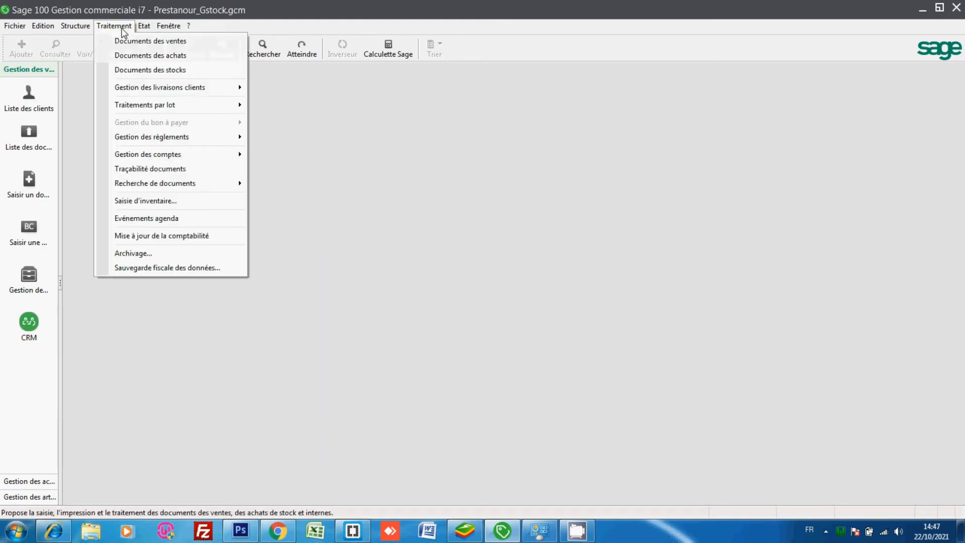
left_click(146, 55)
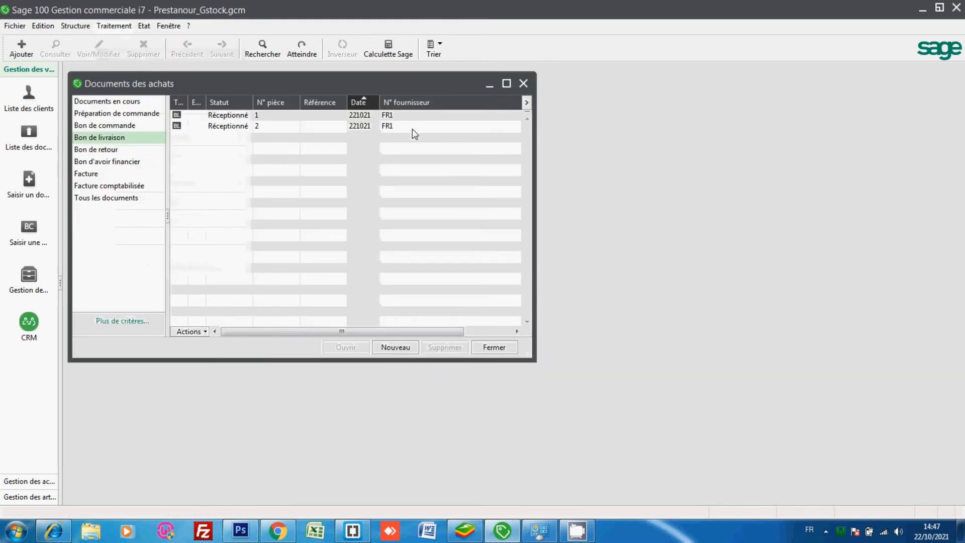
left_click(523, 83)
Create a new sales delivery note (Bon de livraison) for client MT.
left_click(101, 26)
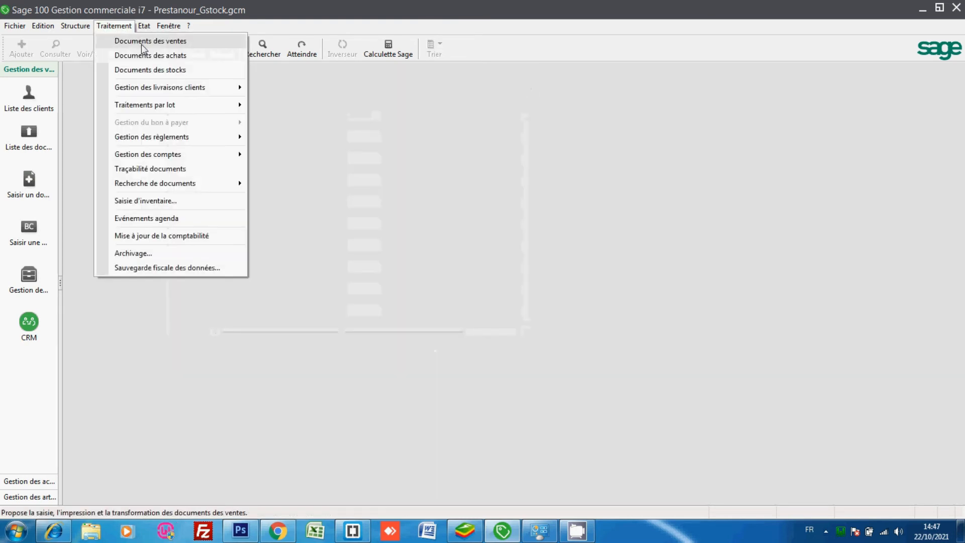
left_click(144, 41)
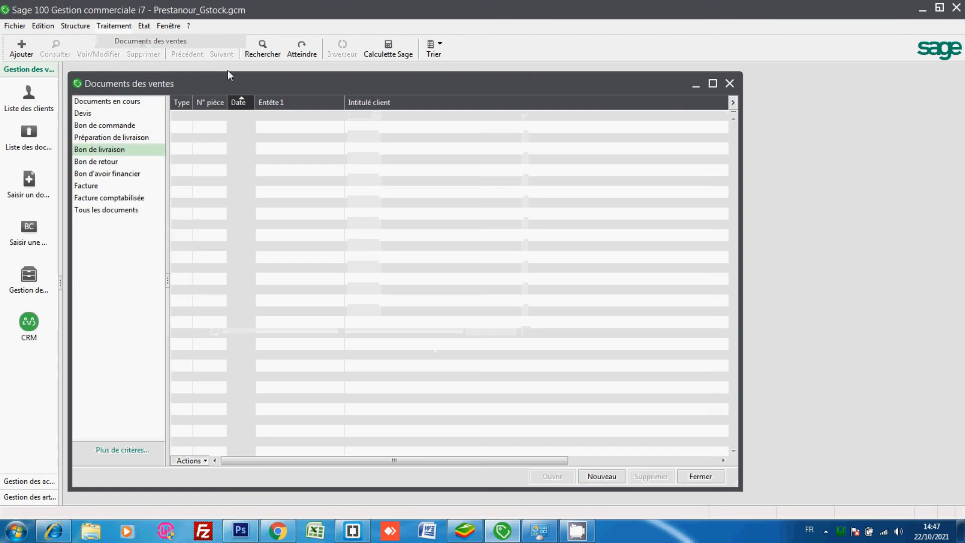
left_click(29, 50)
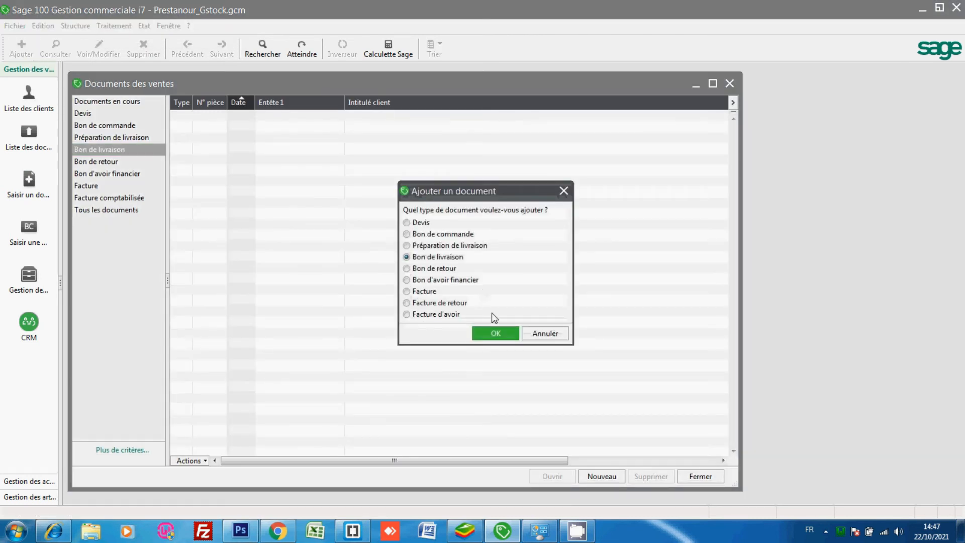
left_click(496, 334)
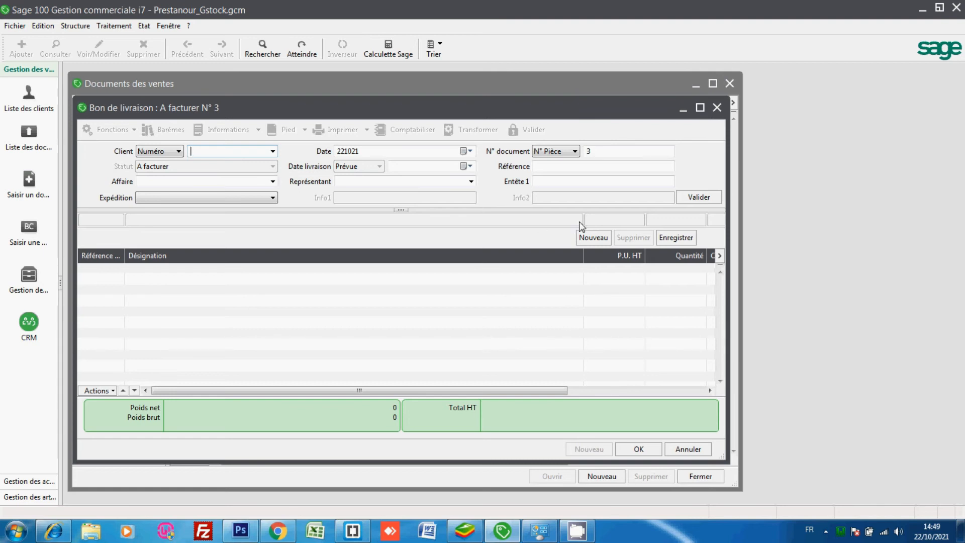
left_click(273, 151)
left_click(274, 152)
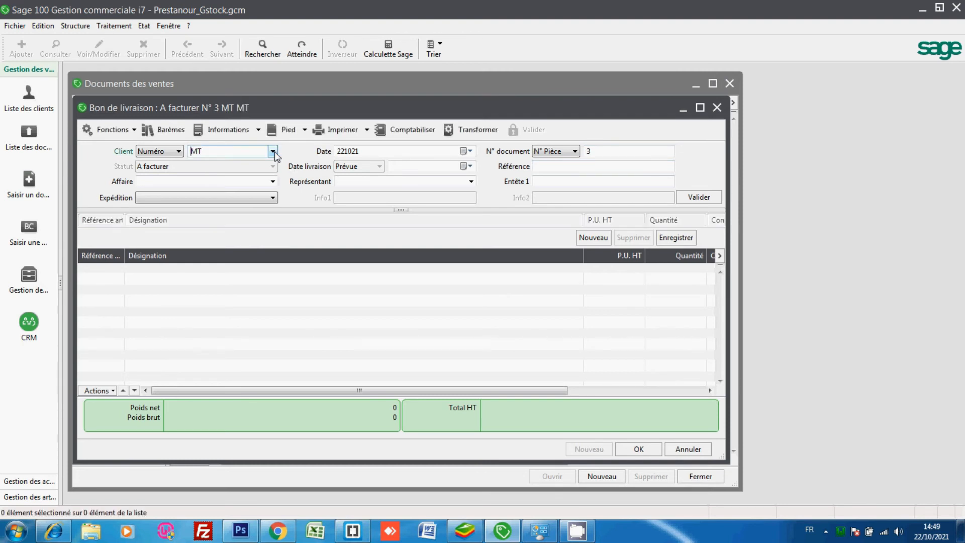
type("CL")
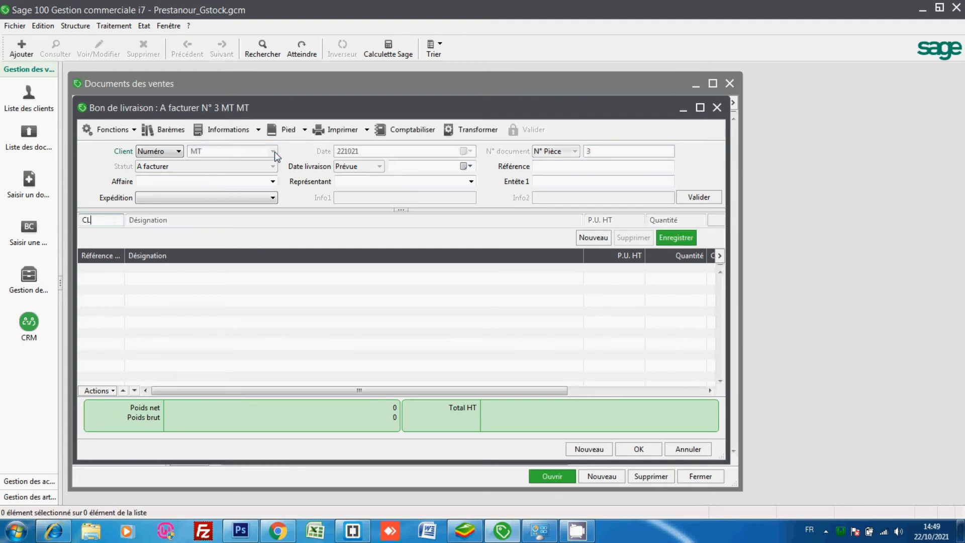
key("BackSpace")
key("BackSpace")
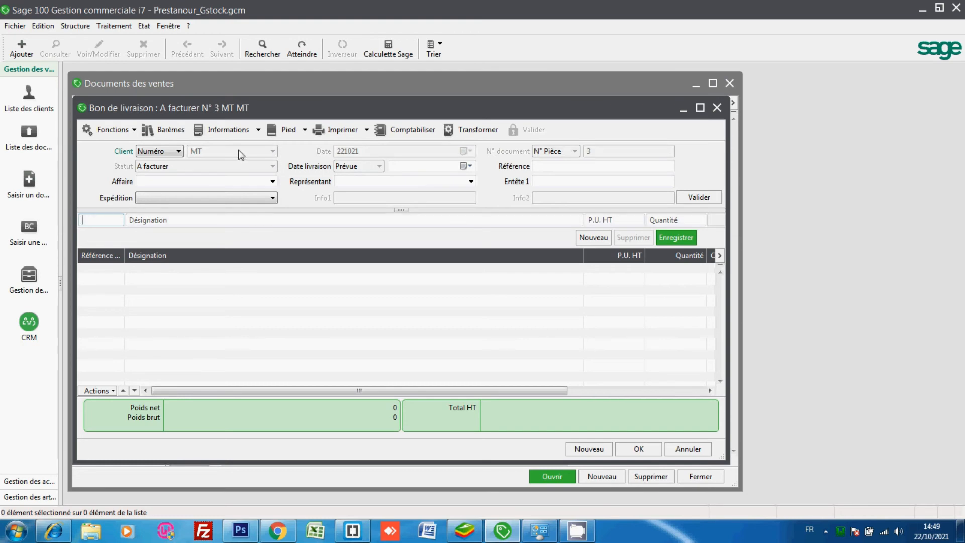
Set the delivery note's depot to Dépôt Ain Sebaa in the document information.
left_click(231, 131)
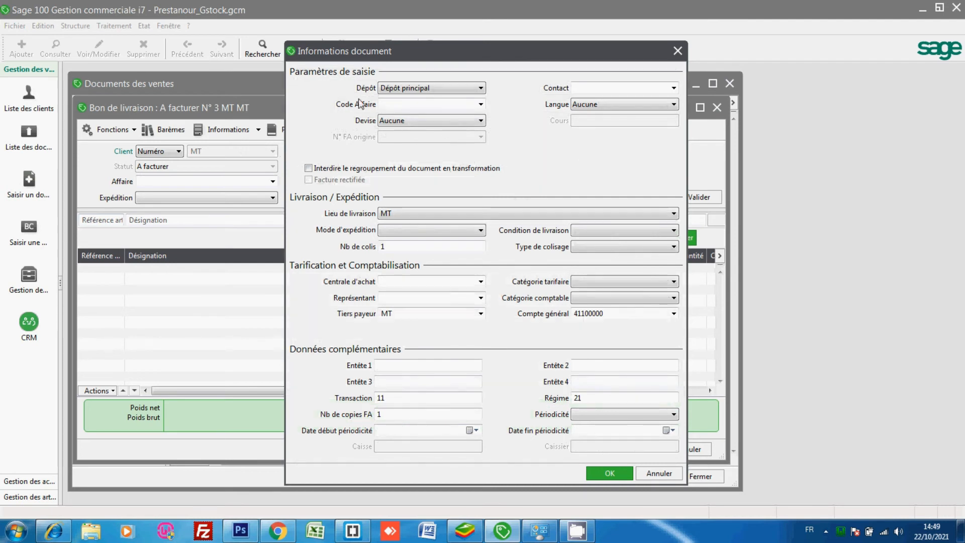
left_click(440, 89)
left_click(440, 88)
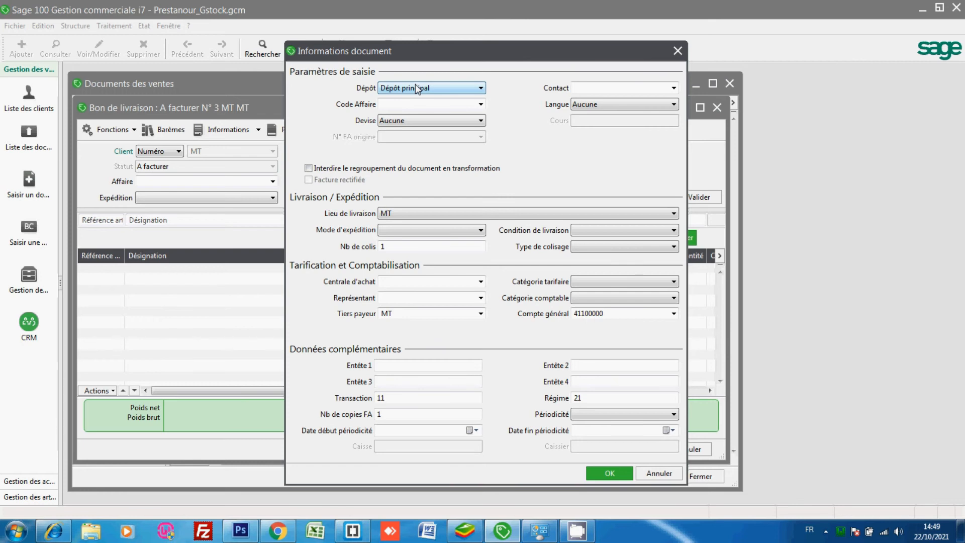
left_click(68, 29)
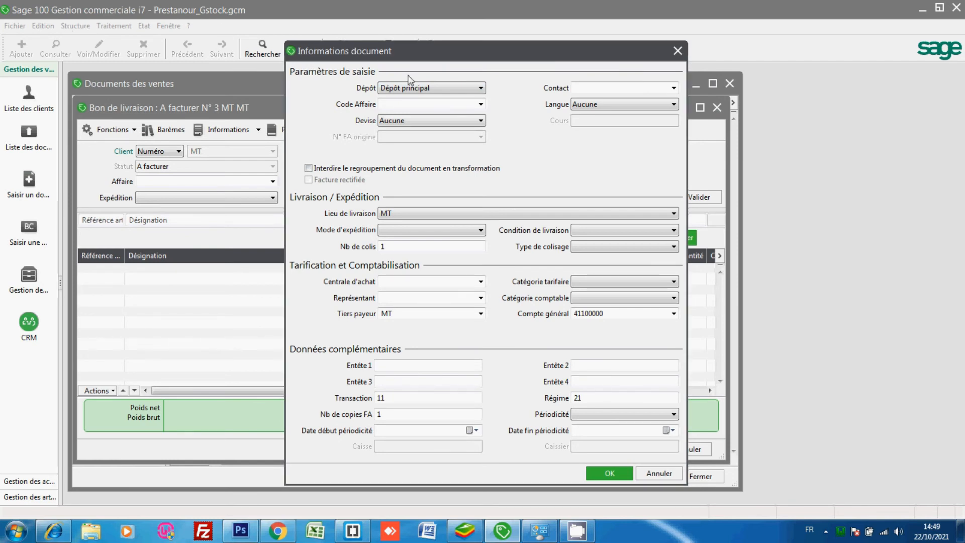
left_click(444, 91)
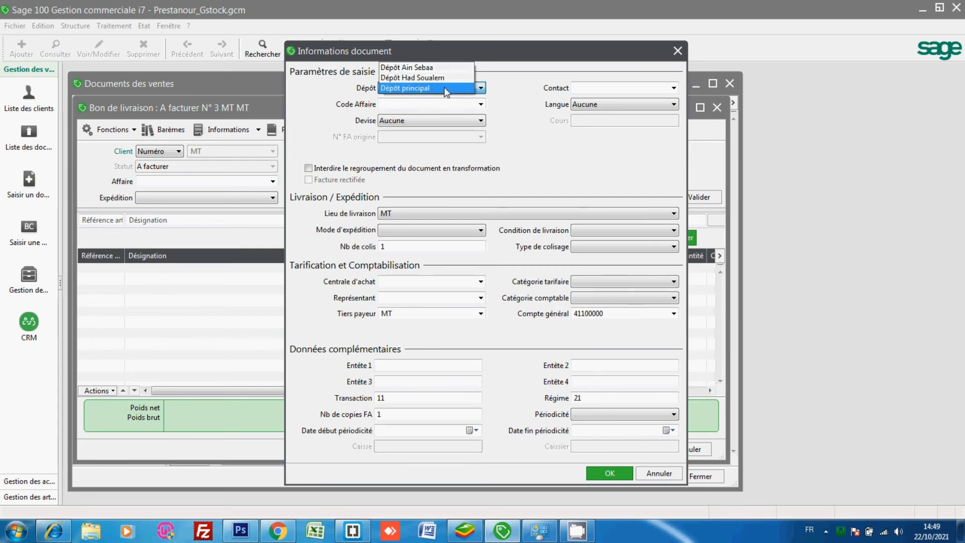
left_click(436, 68)
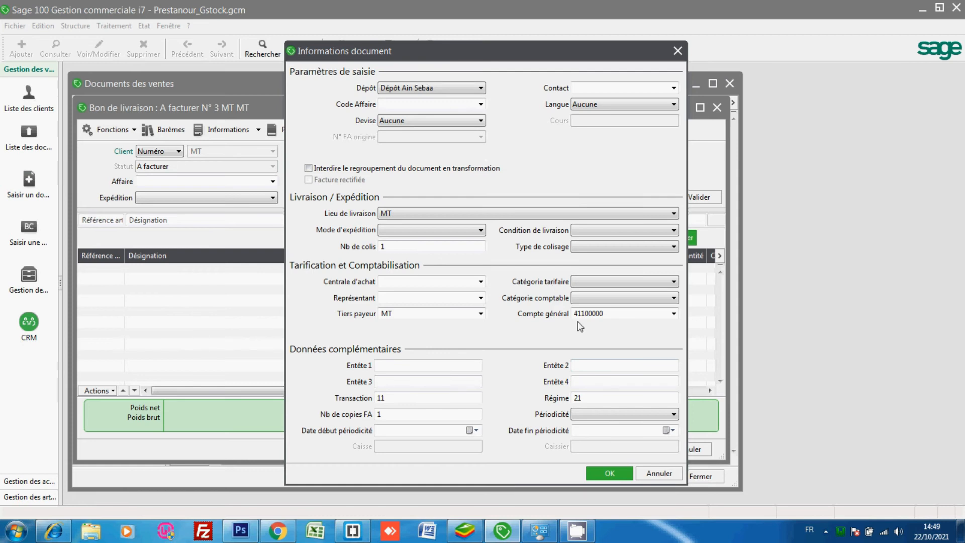
left_click(601, 473)
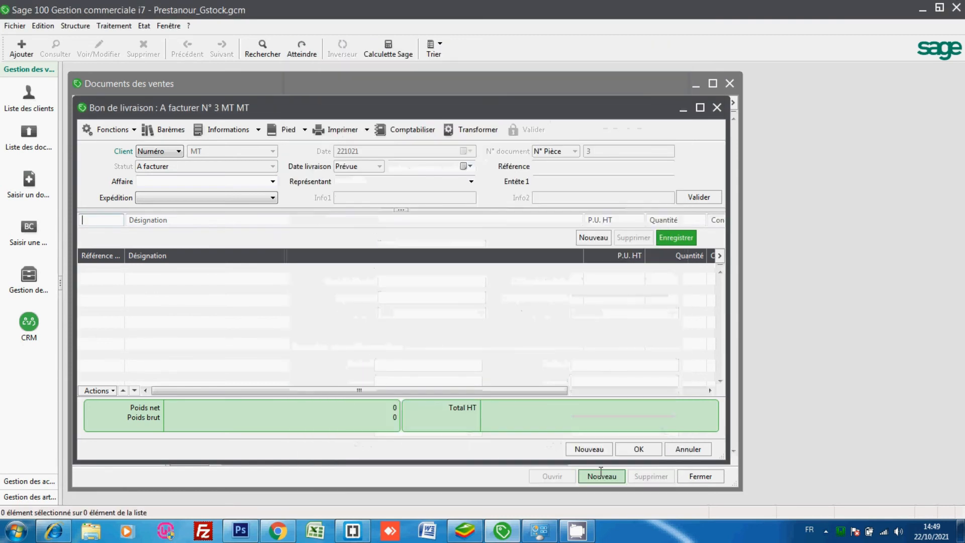
Enter article CL on the delivery note line, examine its stock by depot, and close the article windows.
type("CL")
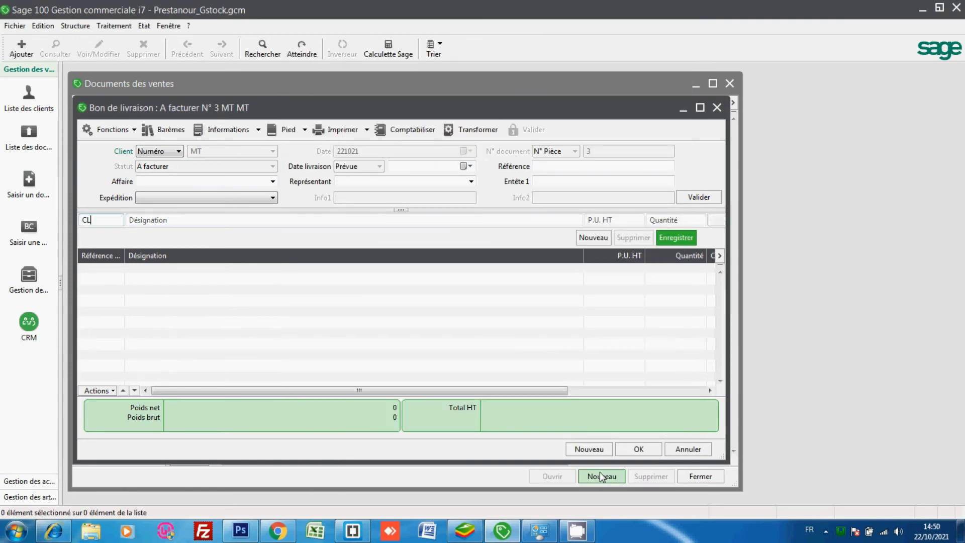
key("Tab")
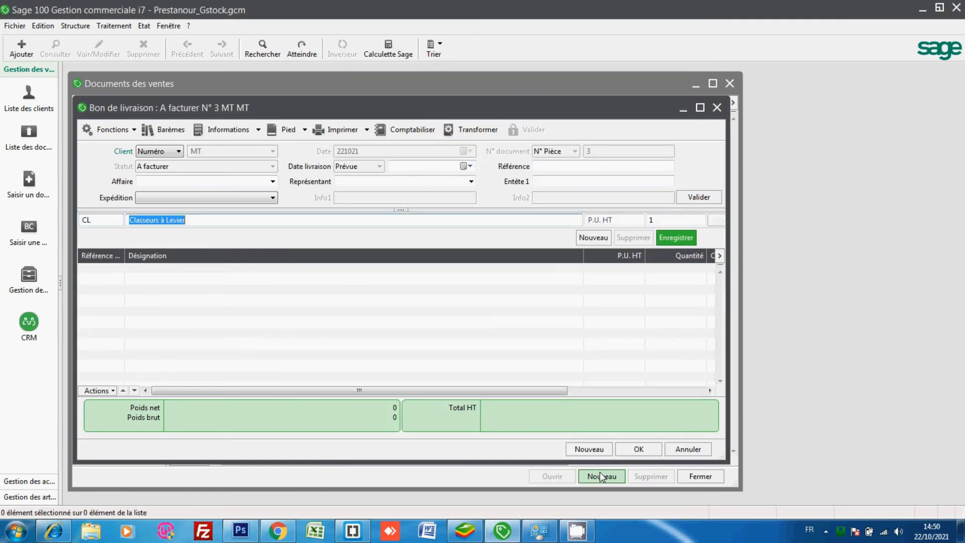
left_click(75, 26)
left_click(90, 57)
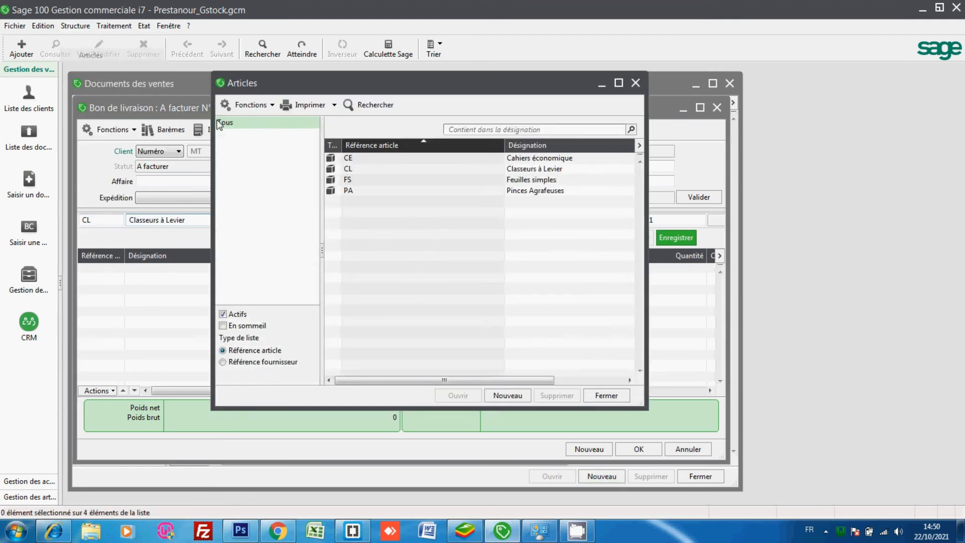
double_click(365, 171)
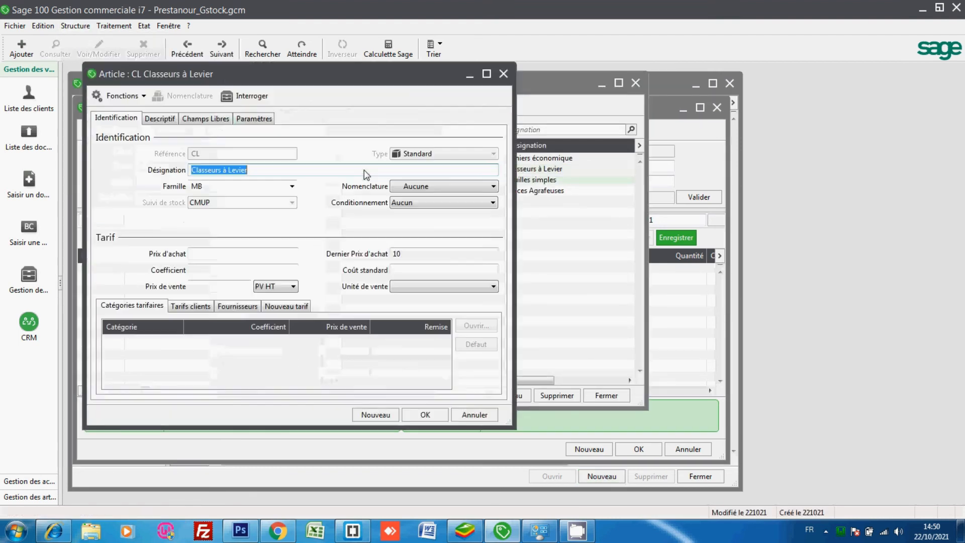
left_click(252, 96)
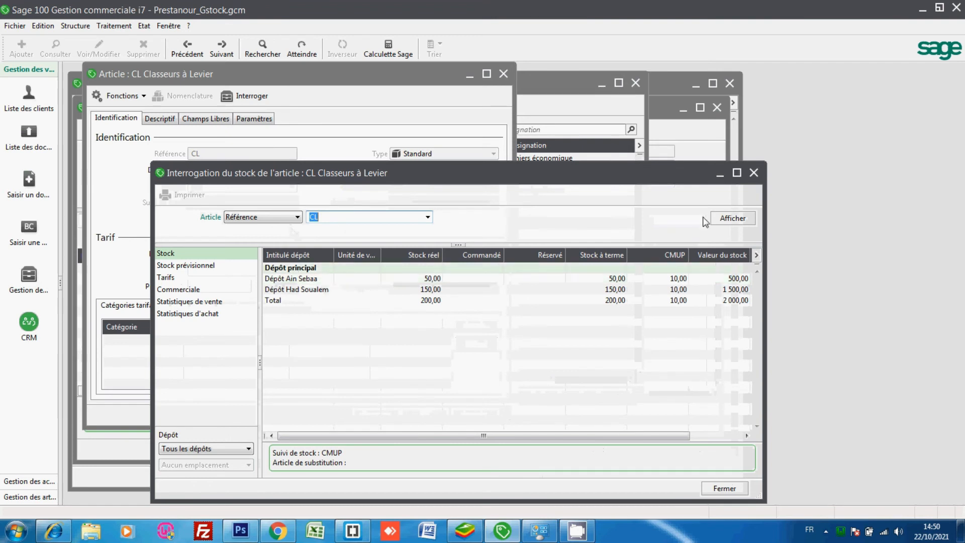
left_click(753, 173)
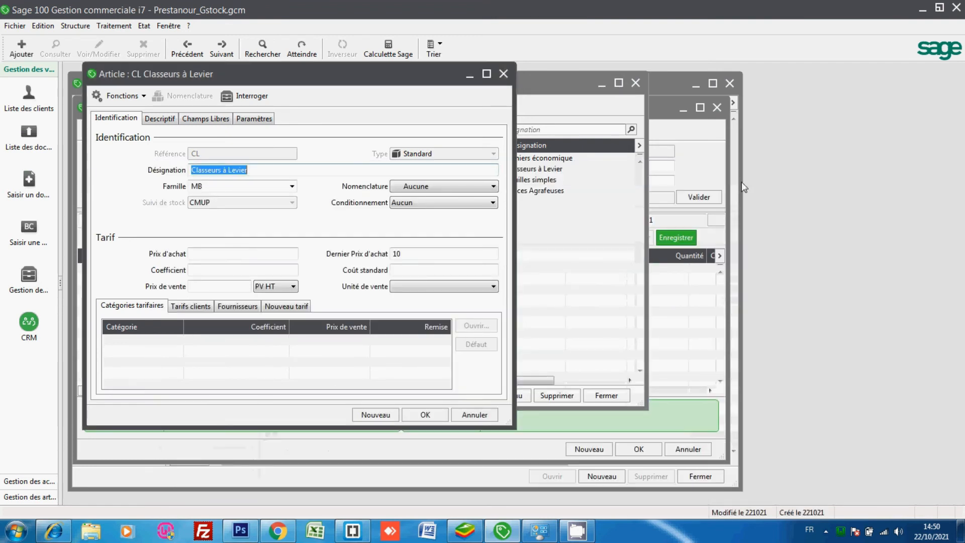
left_click(503, 74)
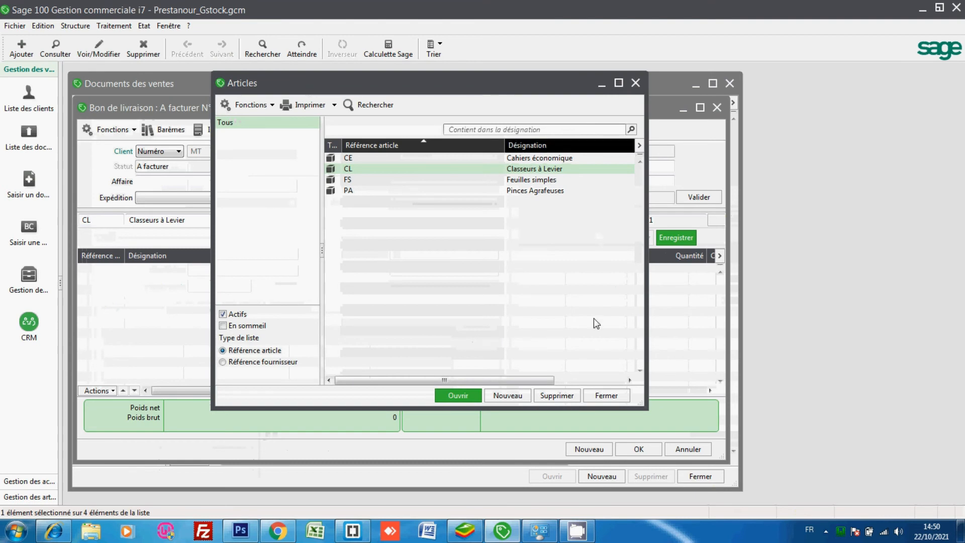
left_click(607, 397)
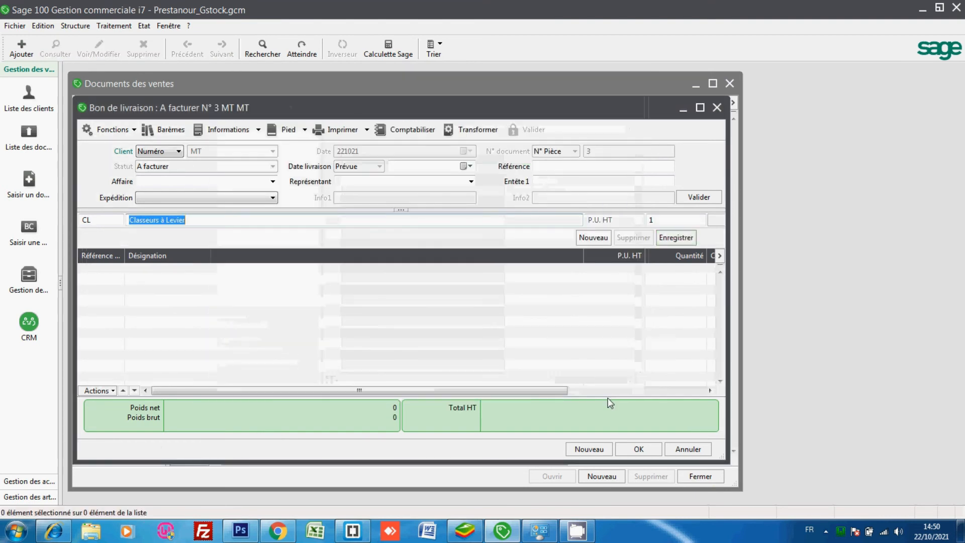
Try to record the CL line with unit price 12 and quantity 51, try 60 as quantity to deliver, and cancel.
key("Tab")
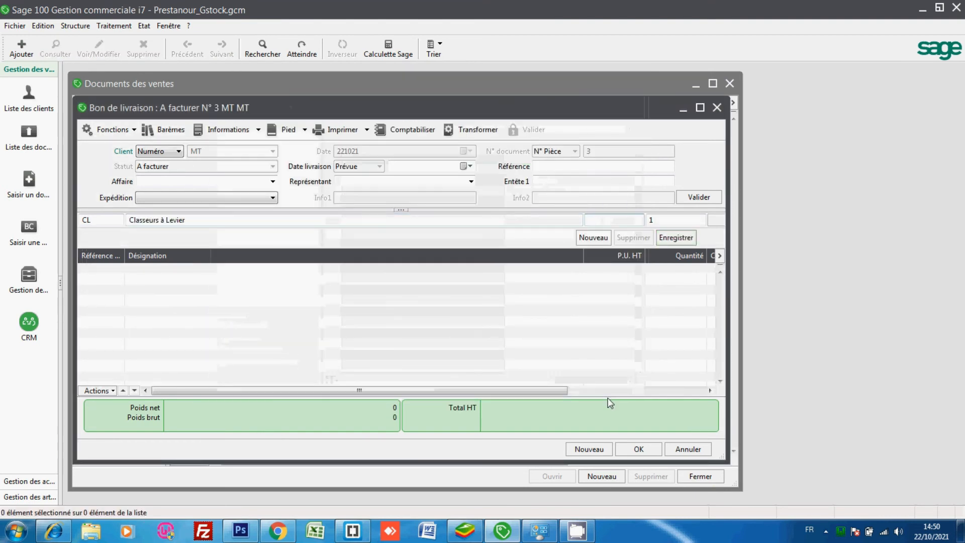
key("Tab")
left_click(606, 222)
type("12")
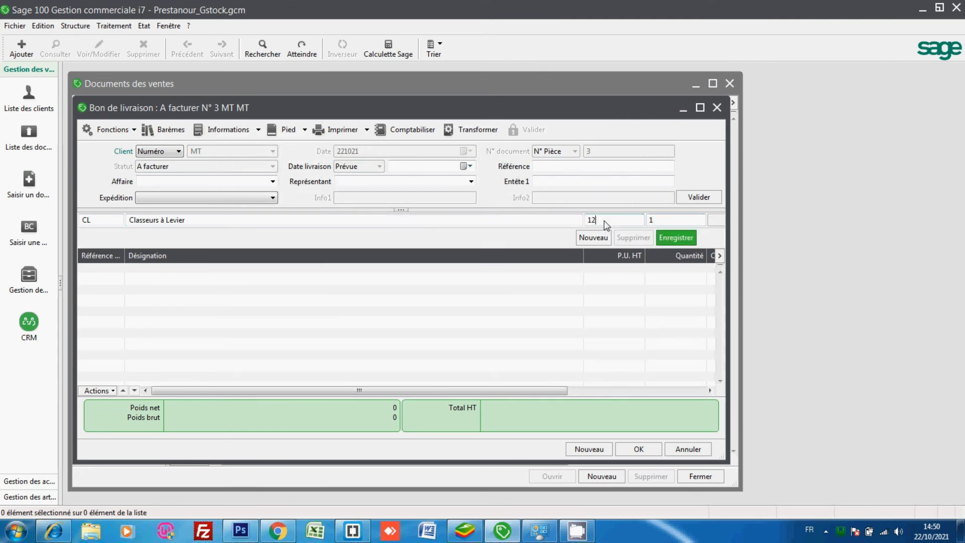
key("Tab")
type("51")
key("Return")
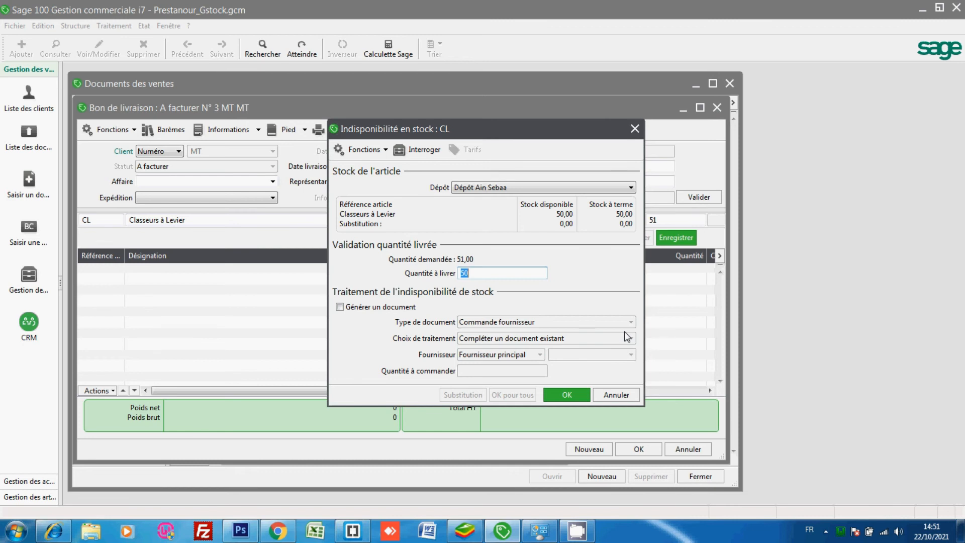
type("60")
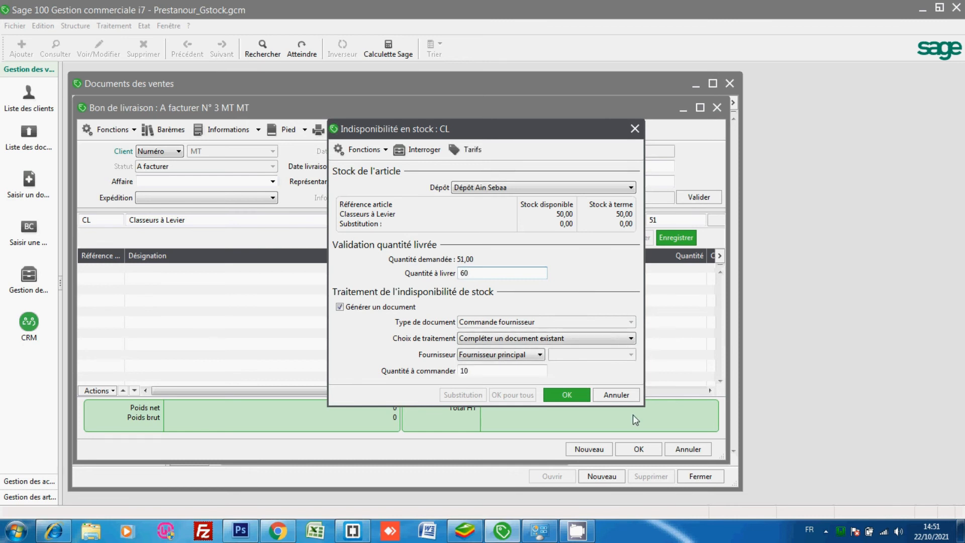
left_click(616, 390)
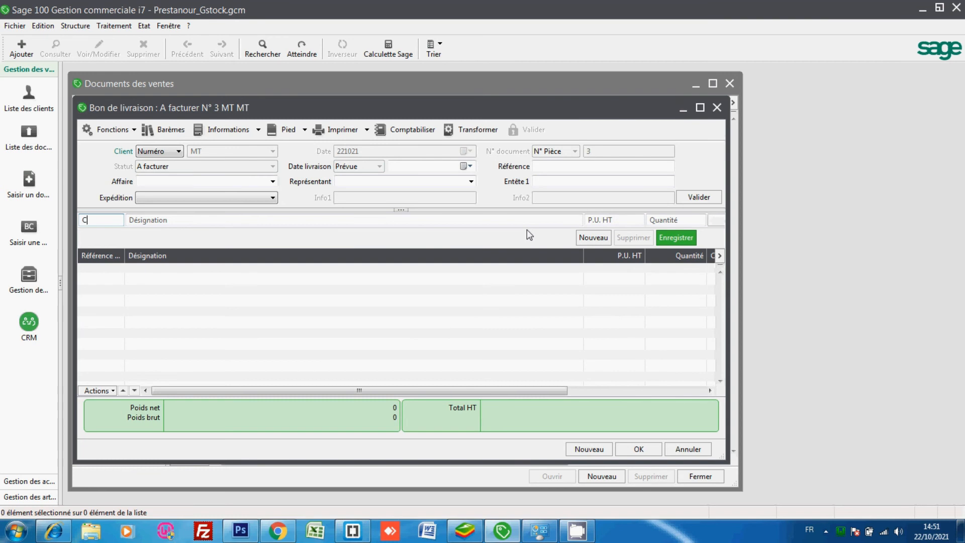
Try a CL line with quantity 60, switch the stock shortage depot to Dépôt Had Soualem, and cancel the line.
type("CL")
key("Tab")
key("Tab")
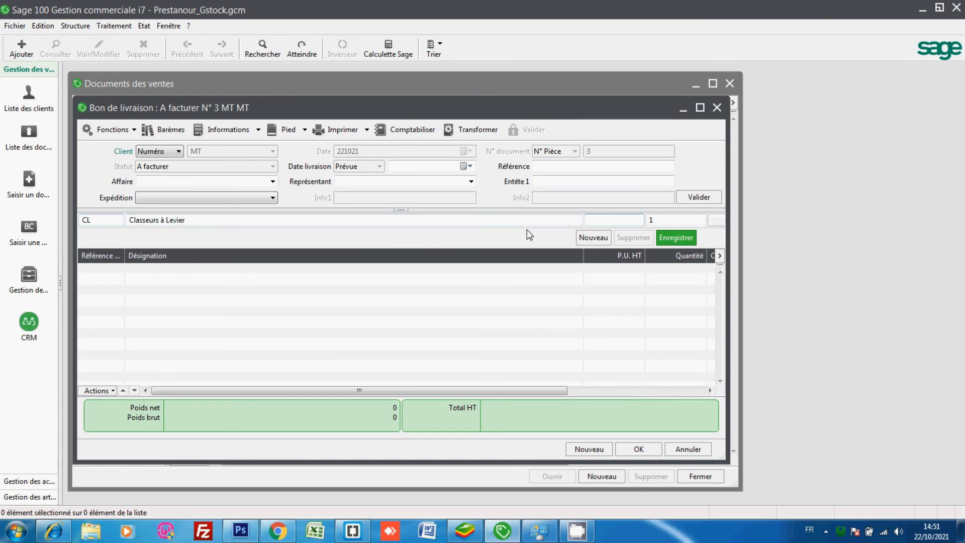
key("Tab")
type("60")
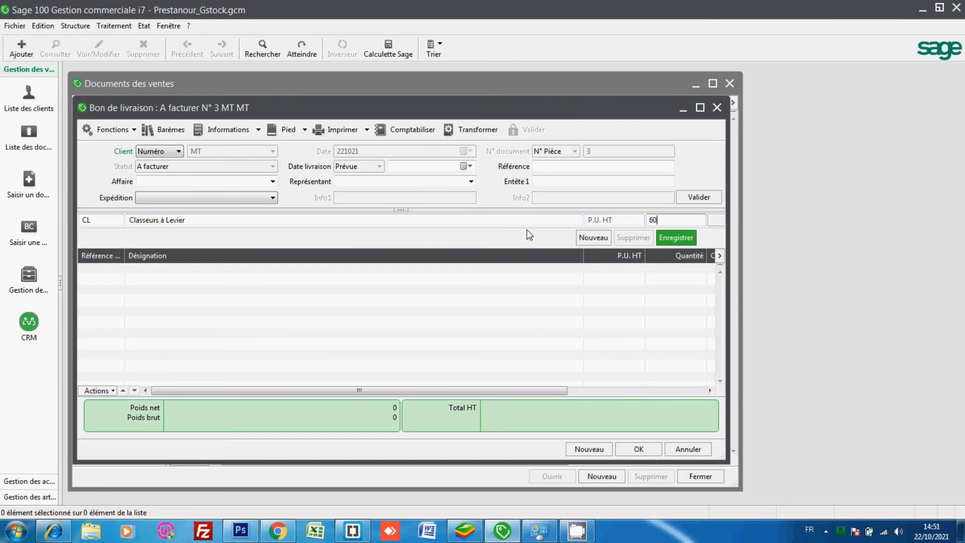
key("Return")
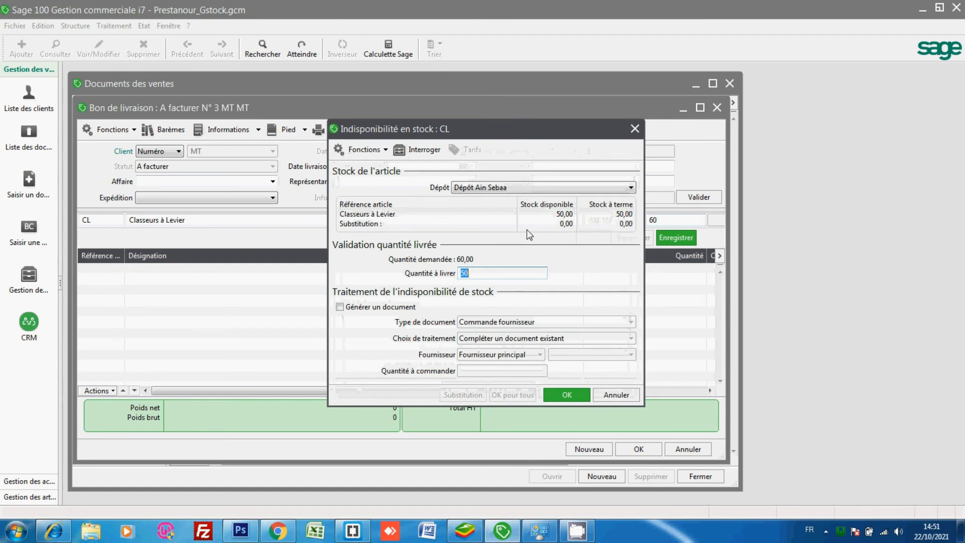
left_click(518, 190)
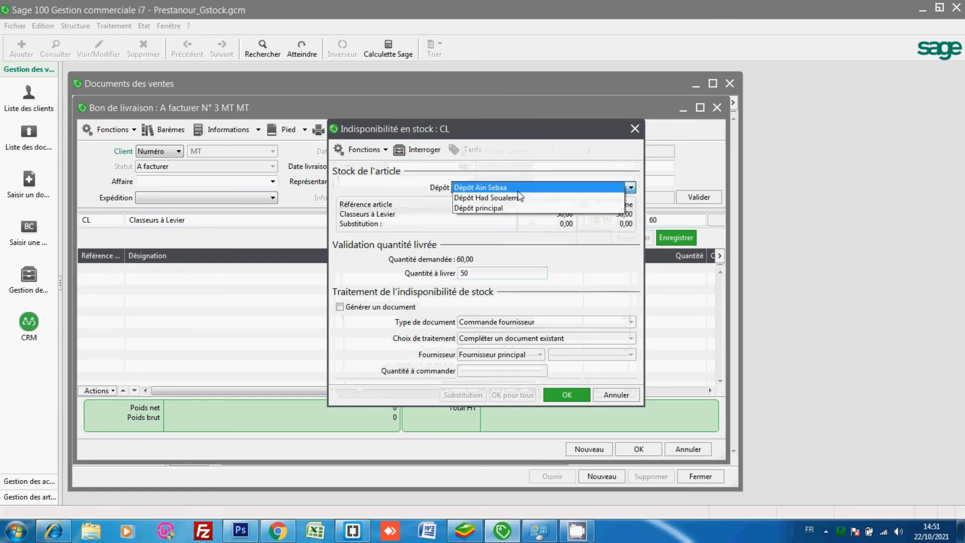
left_click(518, 197)
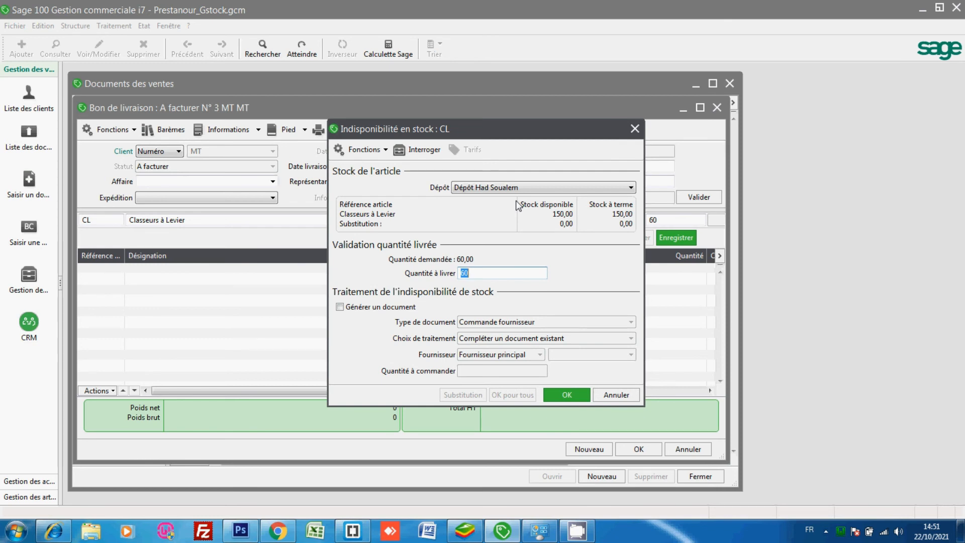
left_click(614, 391)
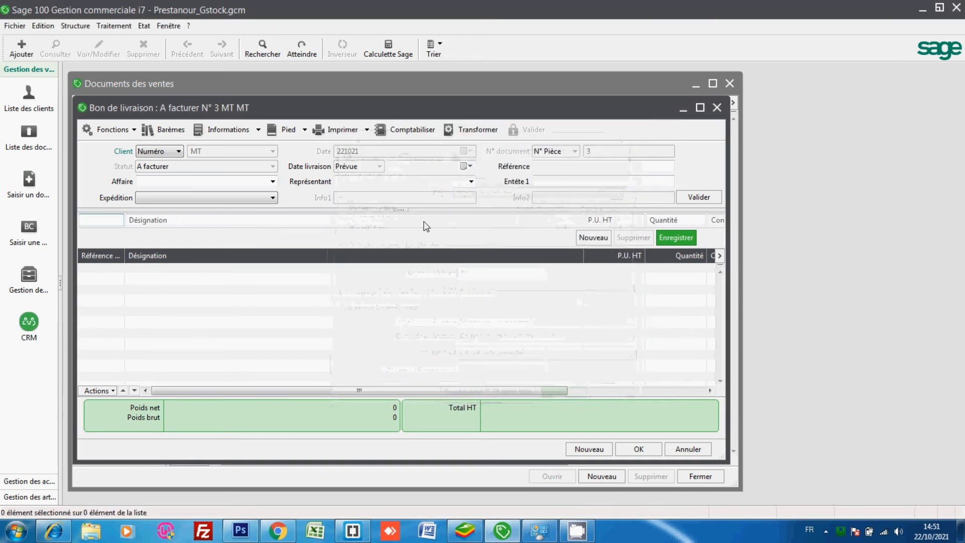
Start a CL article line on the delivery note and check the stock transfer movements list.
type("CL")
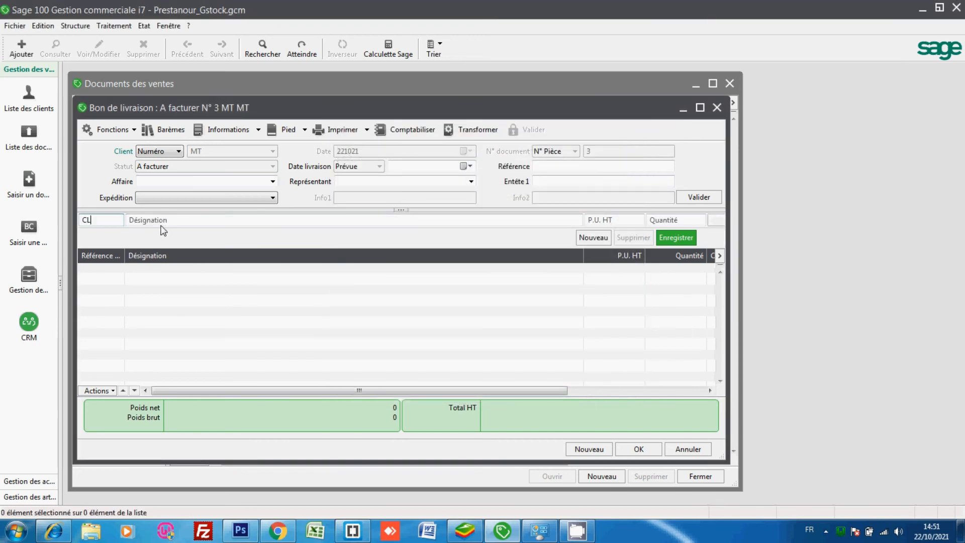
key("Tab")
key("Tab")
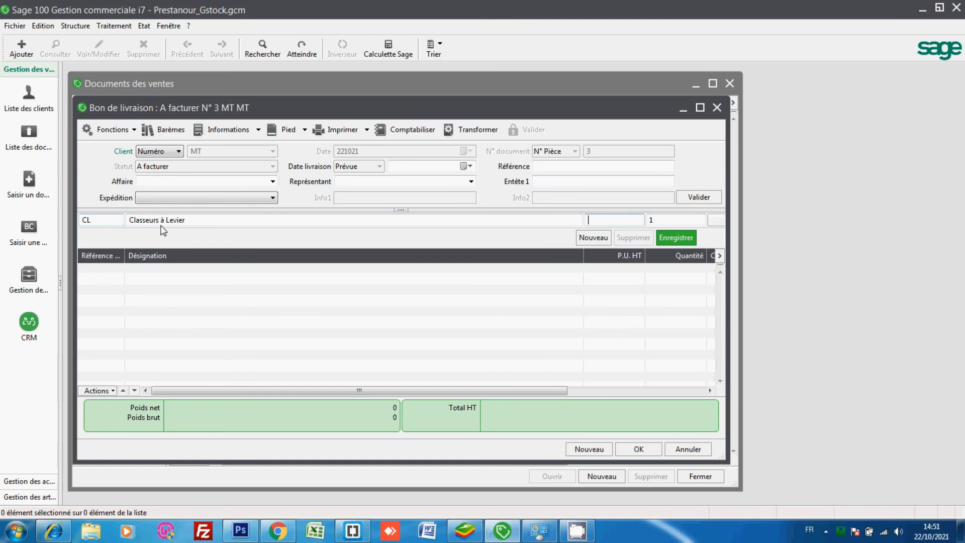
key("Tab")
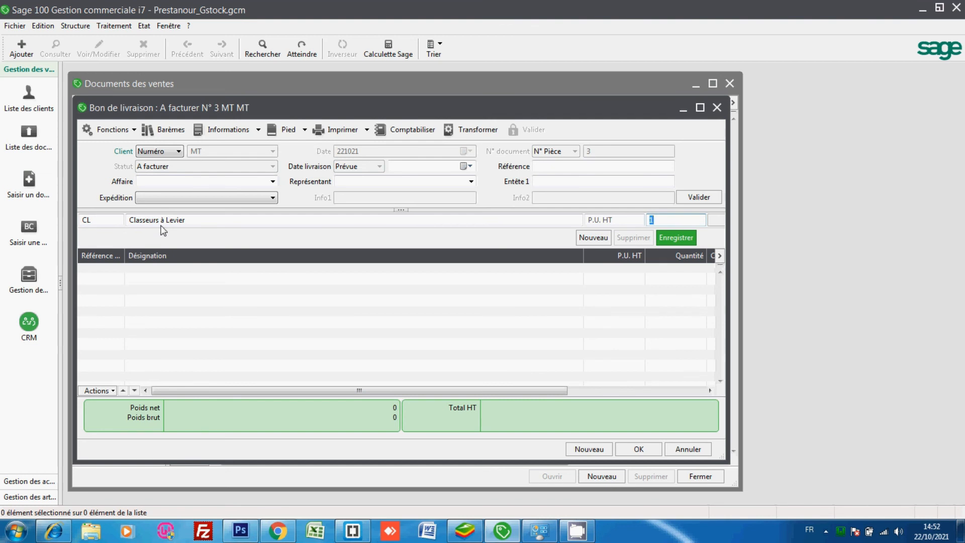
left_click(128, 27)
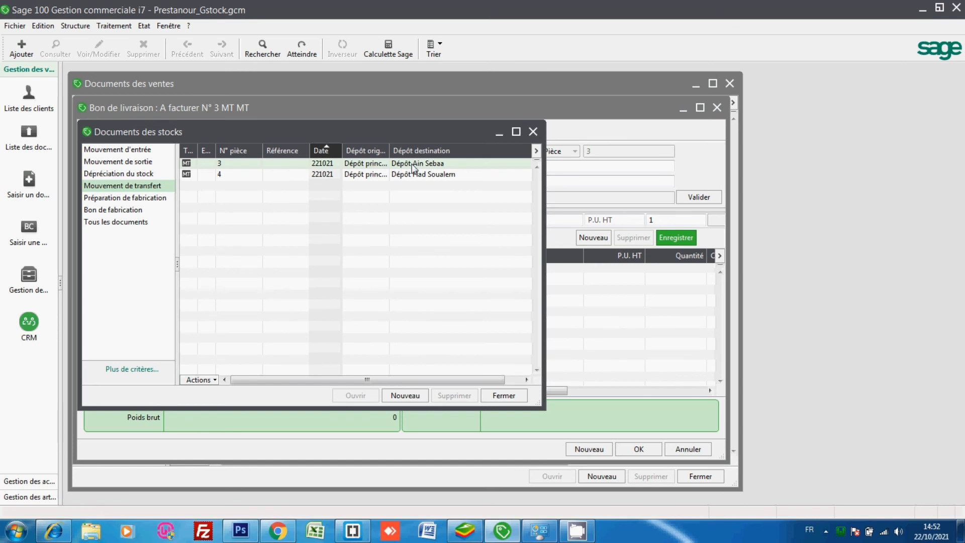
left_click(535, 132)
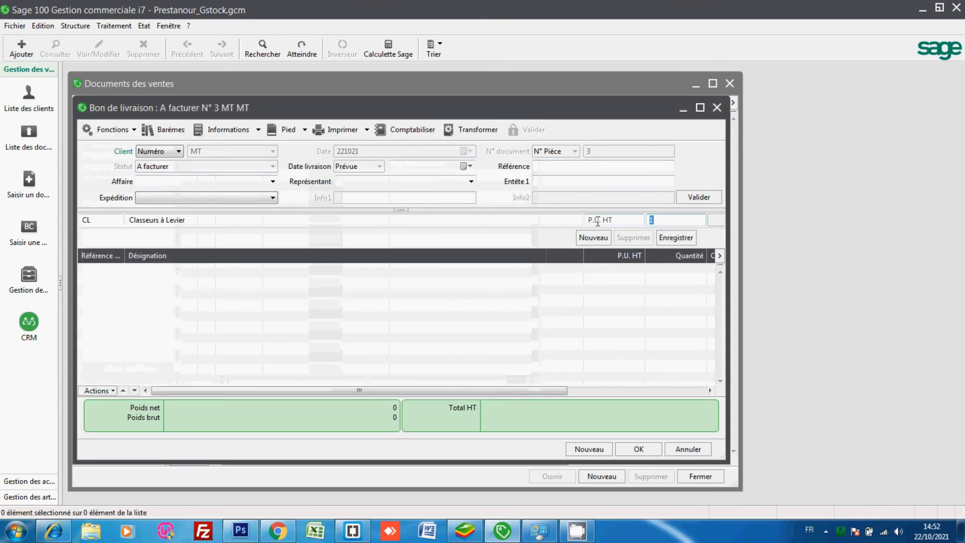
Try quantity 60 on the CL line, browse the depot choices in the stock shortage window, and cancel the line.
type("60")
key("Return")
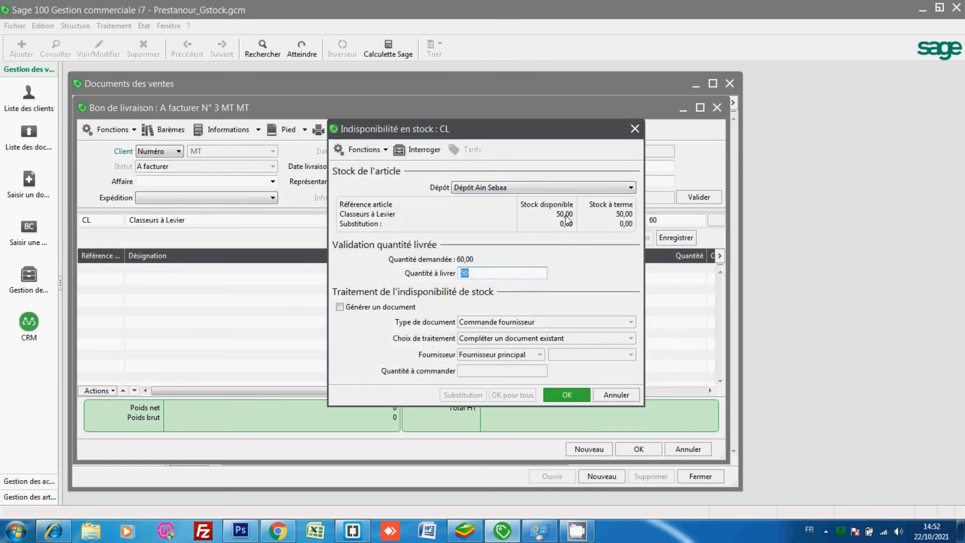
left_click(533, 186)
left_click(533, 184)
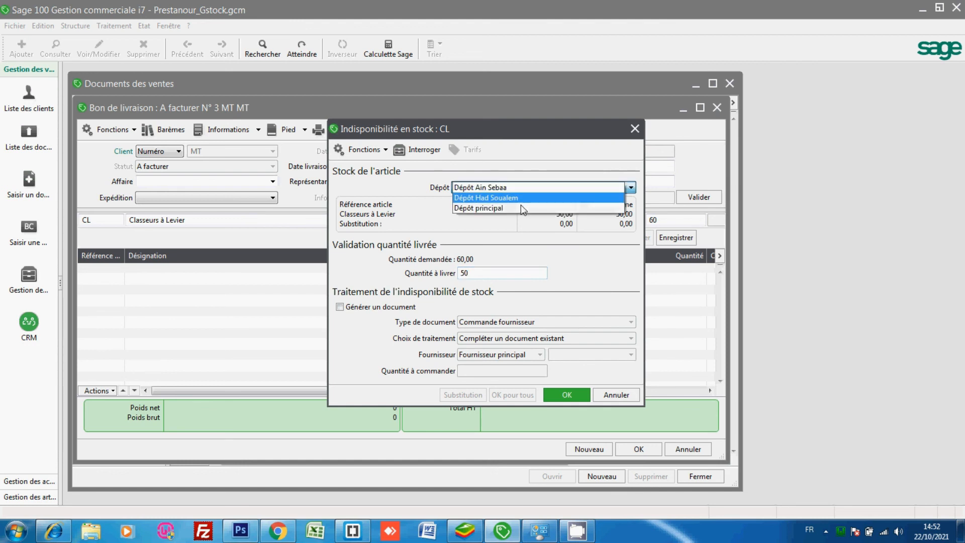
left_click(530, 227)
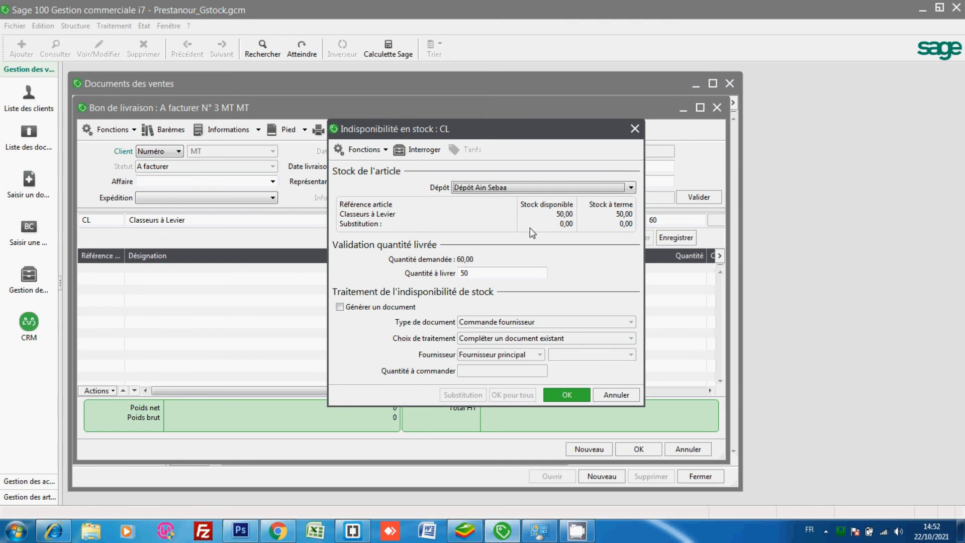
left_click(617, 395)
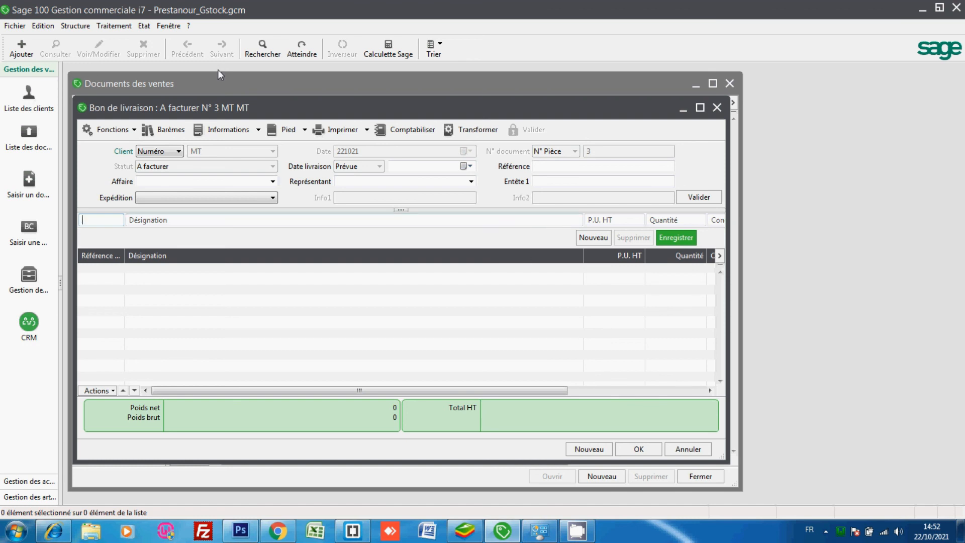
Create a stock transfer movement from Dépôt Had Soualem to Dépôt Ain Sebaa and validate its header.
left_click(103, 25)
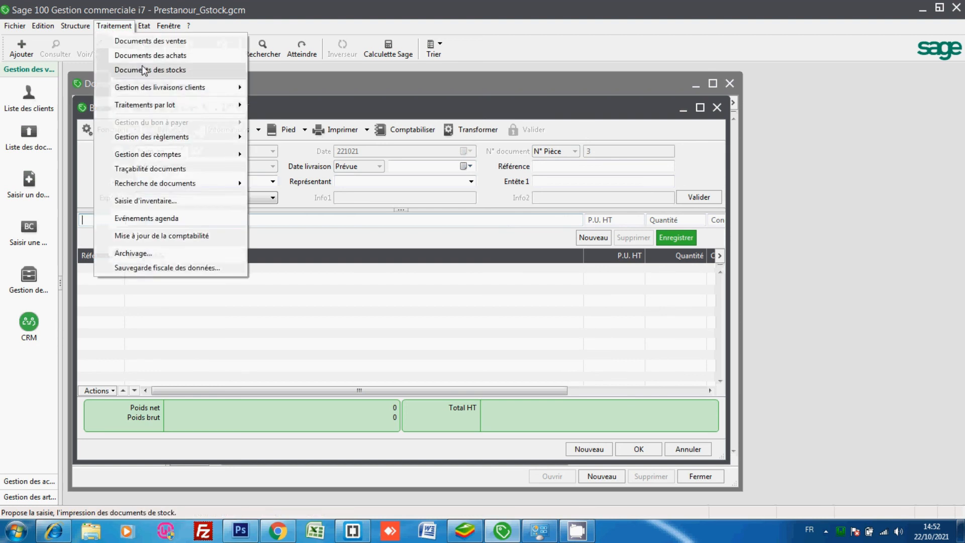
left_click(141, 67)
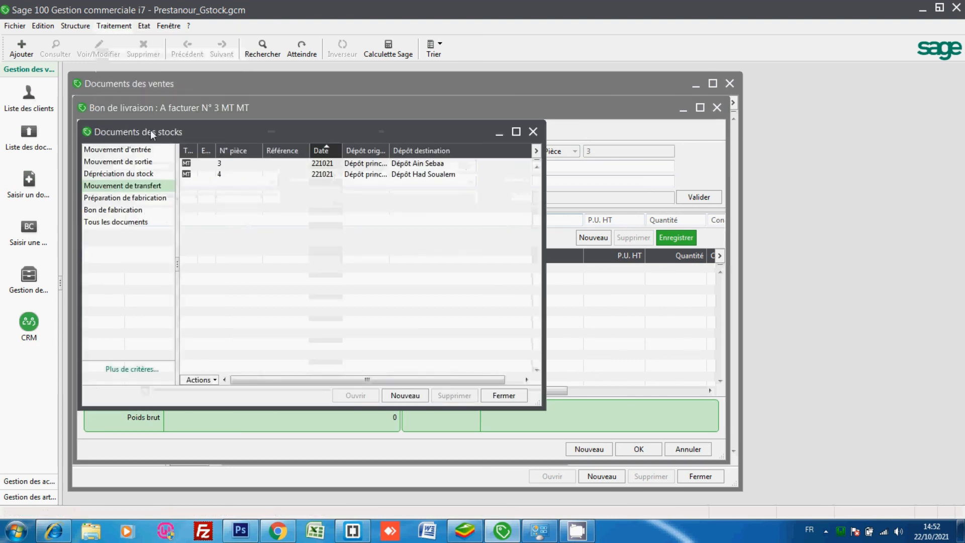
left_click(21, 49)
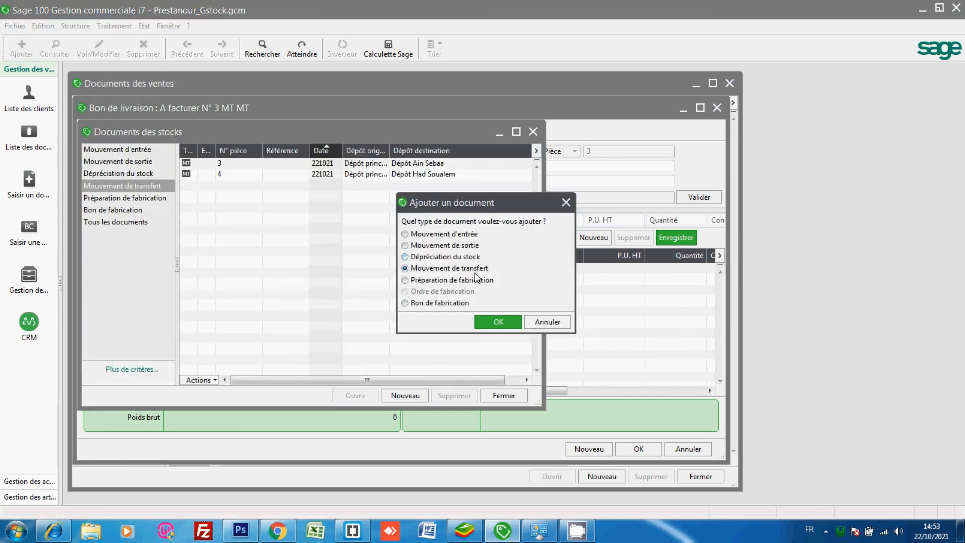
left_click(498, 322)
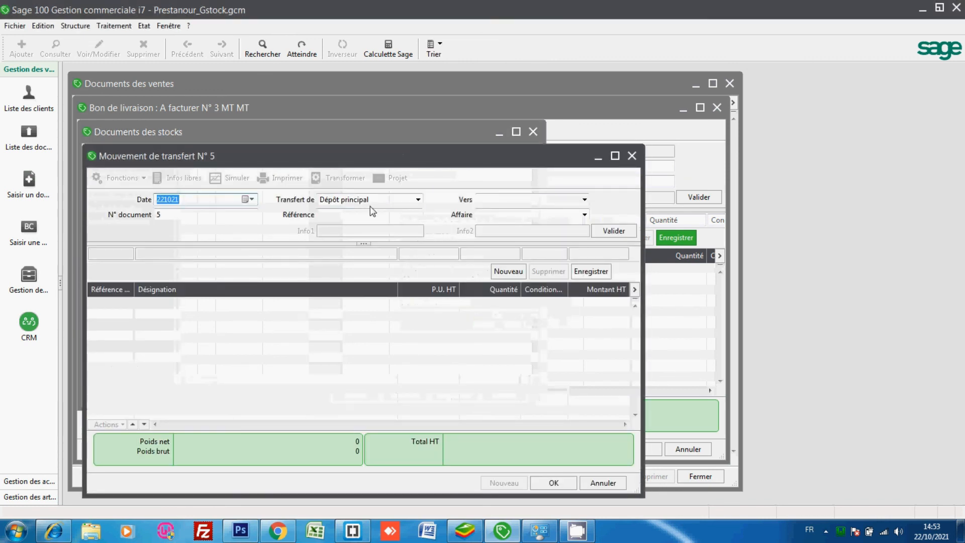
left_click(418, 199)
key("BackSpace")
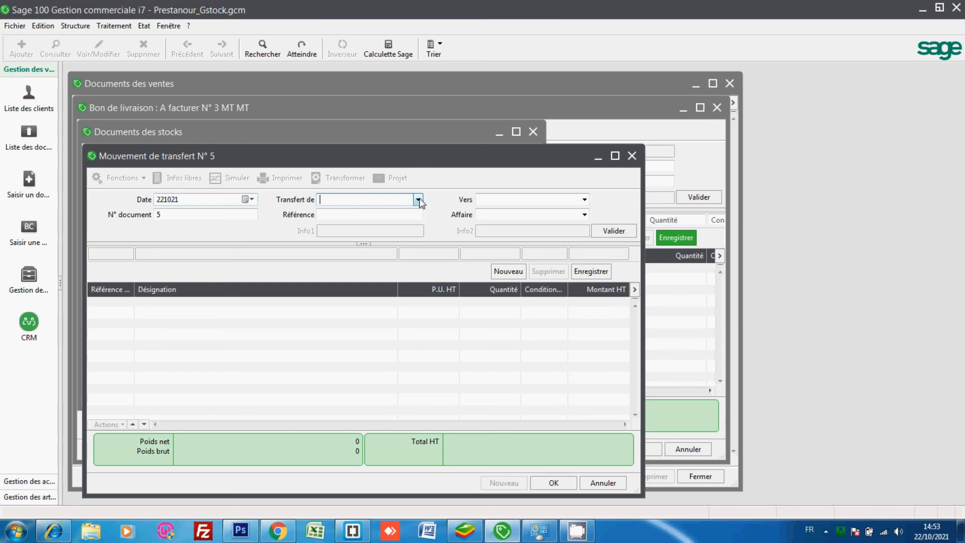
left_click(418, 199)
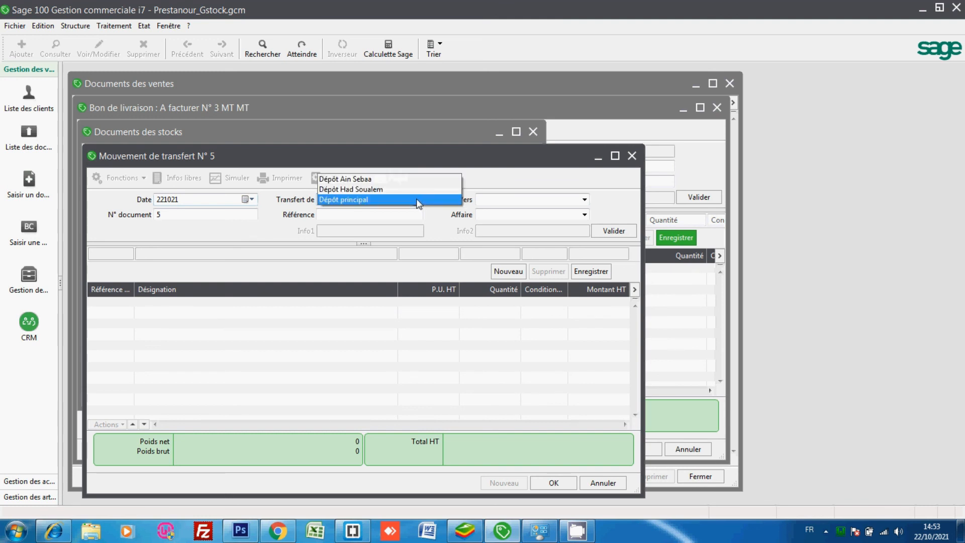
left_click(406, 188)
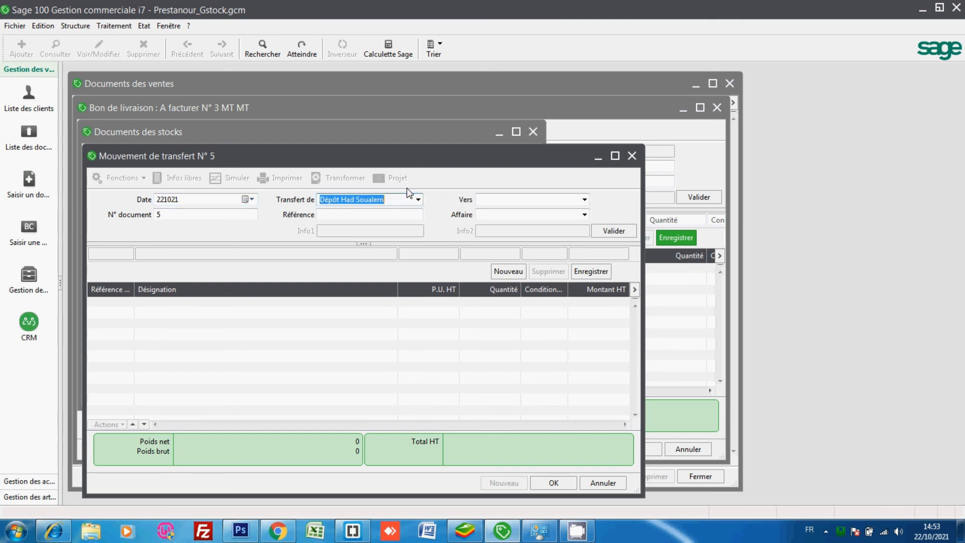
left_click(585, 202)
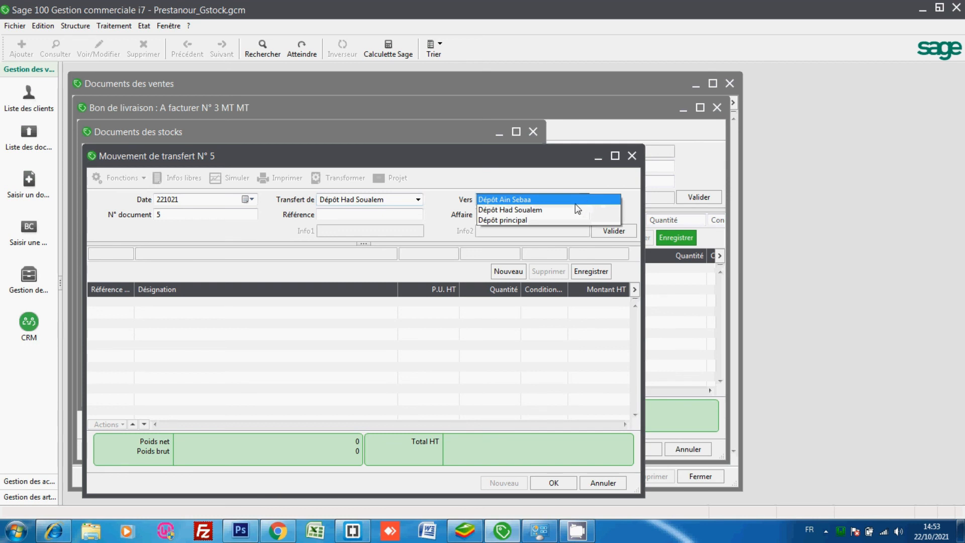
left_click(577, 201)
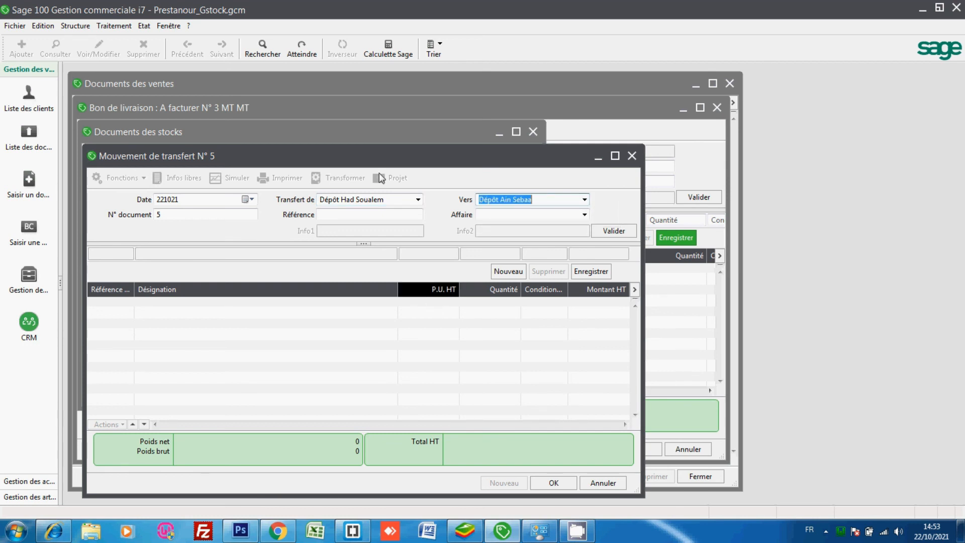
key("Return")
Start a CL line on the transfer movement, abandon it, and close the stock documents.
type("CL")
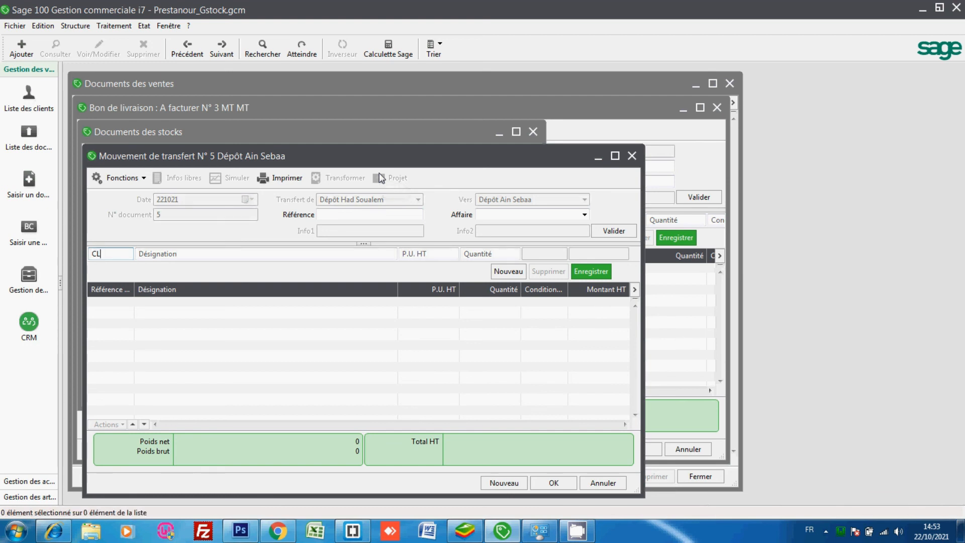
key("Escape")
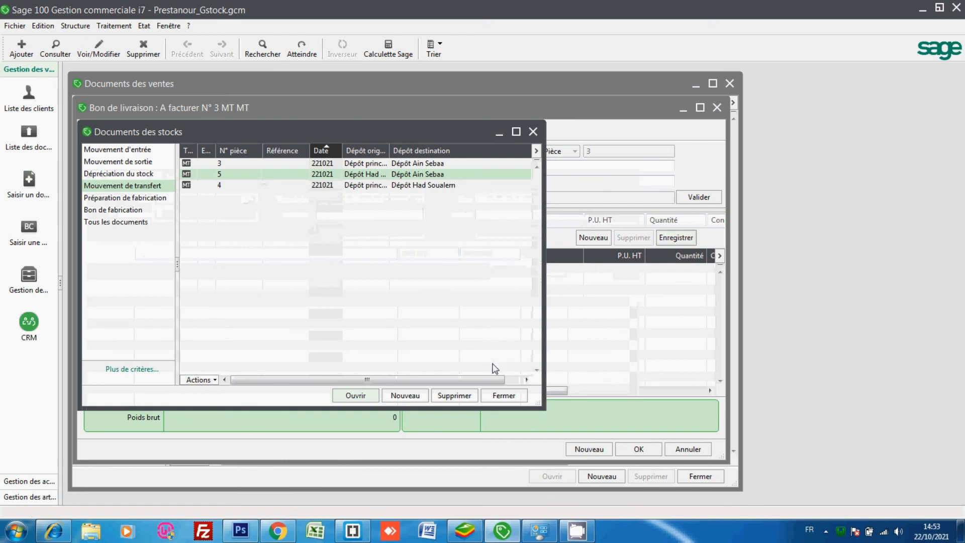
left_click(504, 395)
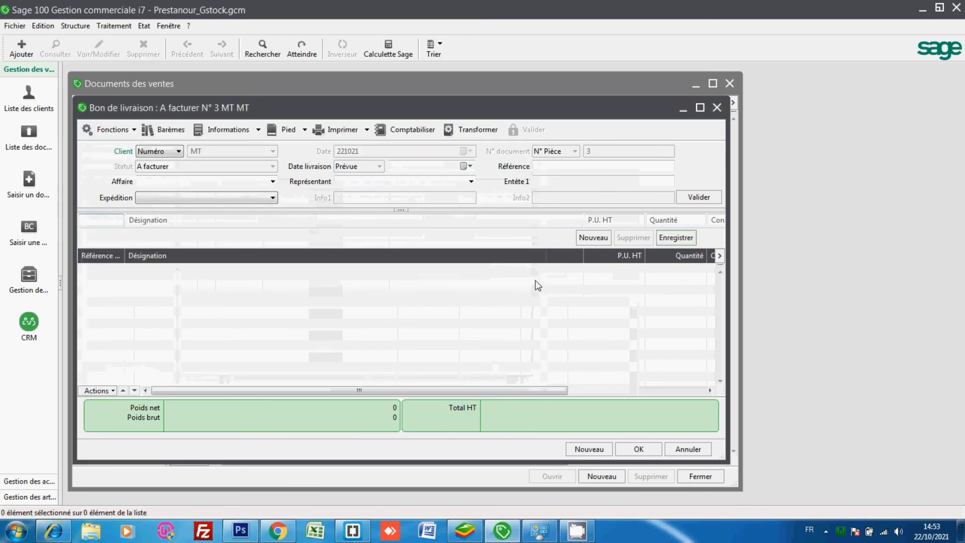
Record article CL on the delivery note with unit price 12 and quantity 40.
type("CL")
key("Tab")
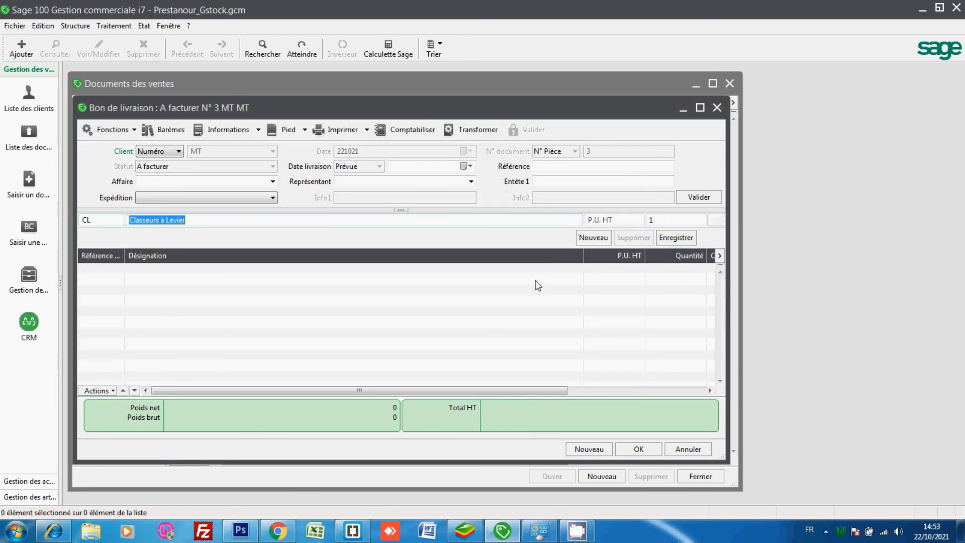
key("Tab")
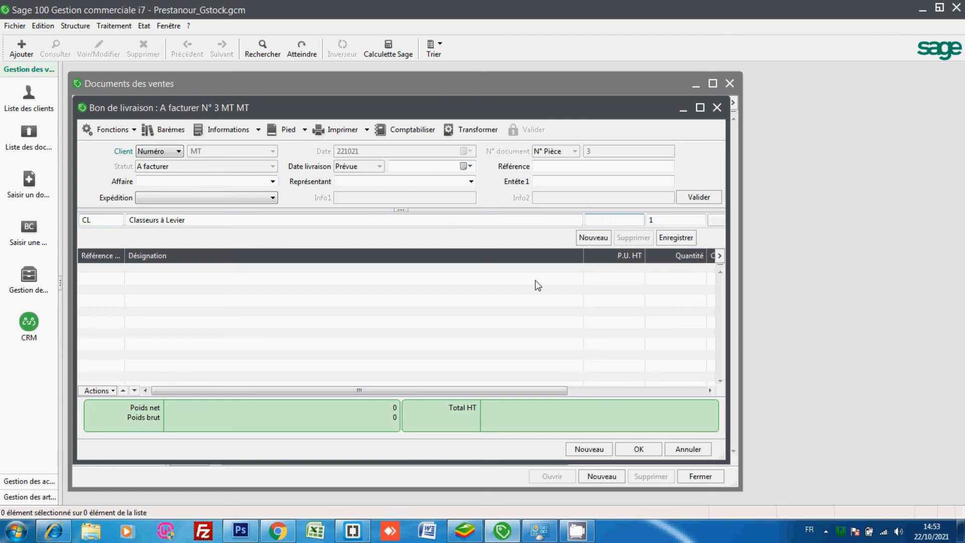
type("12")
key("Tab")
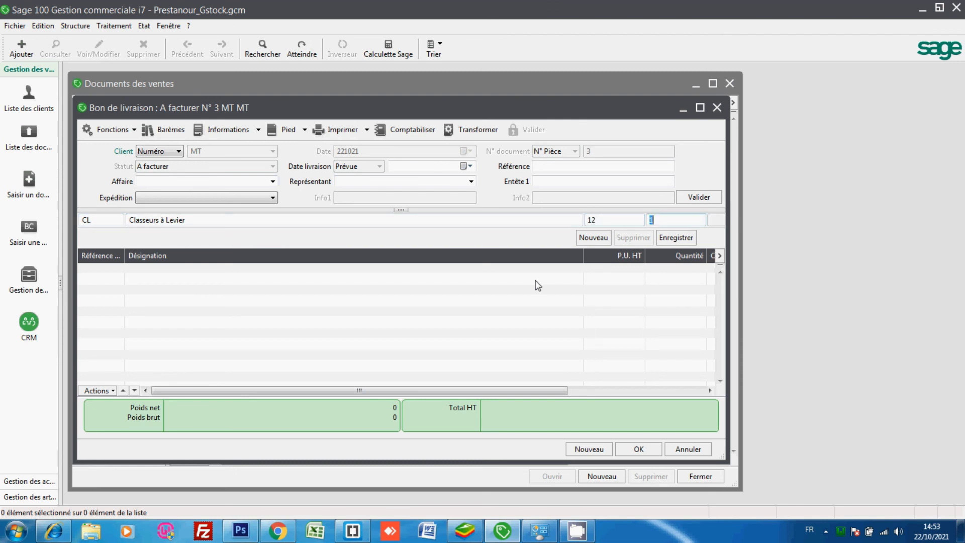
type("40")
key("Return")
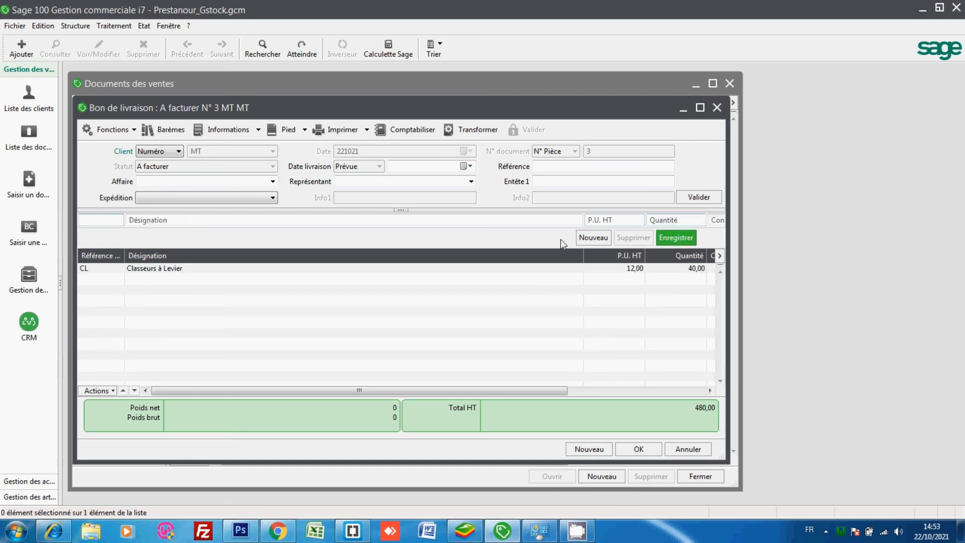
Open article CL from the article list and examine its stock by depot.
left_click(74, 28)
left_click(89, 57)
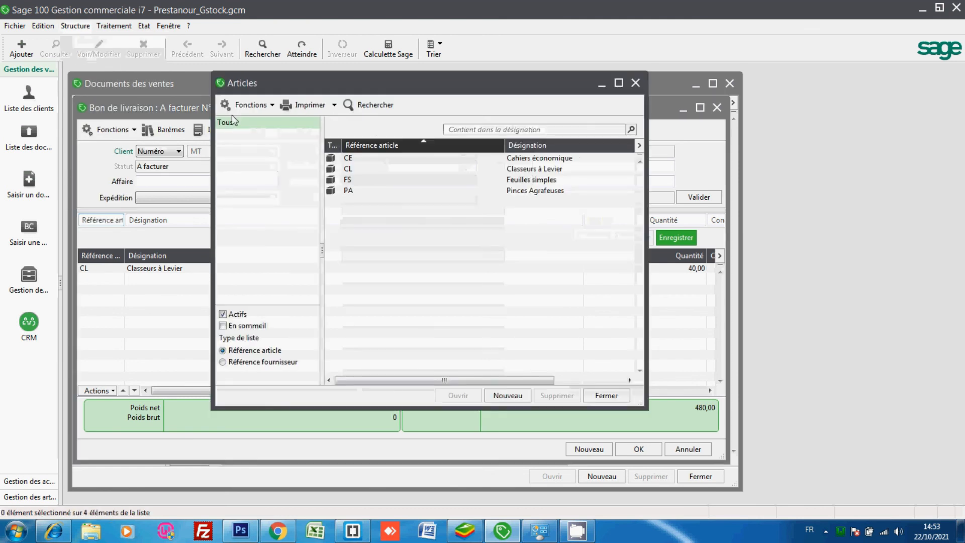
double_click(361, 170)
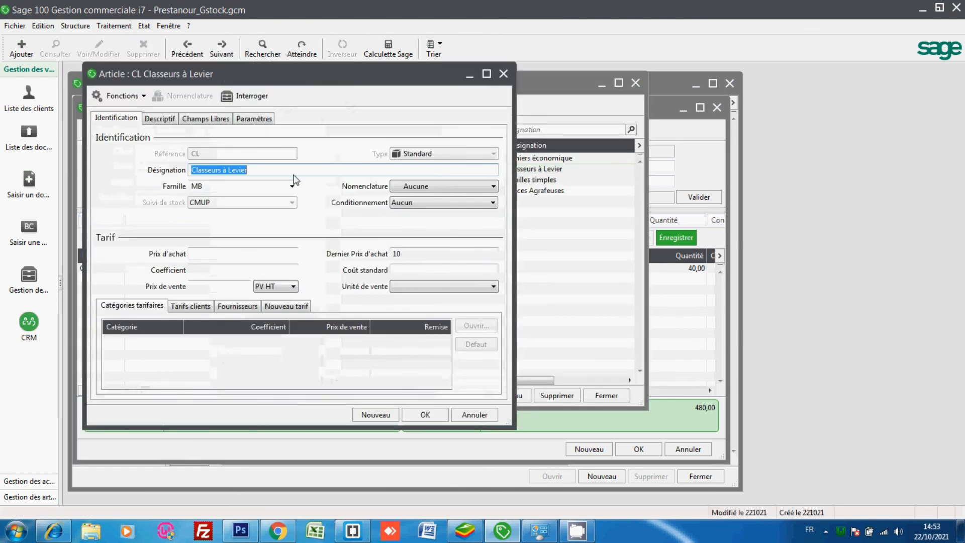
left_click(248, 97)
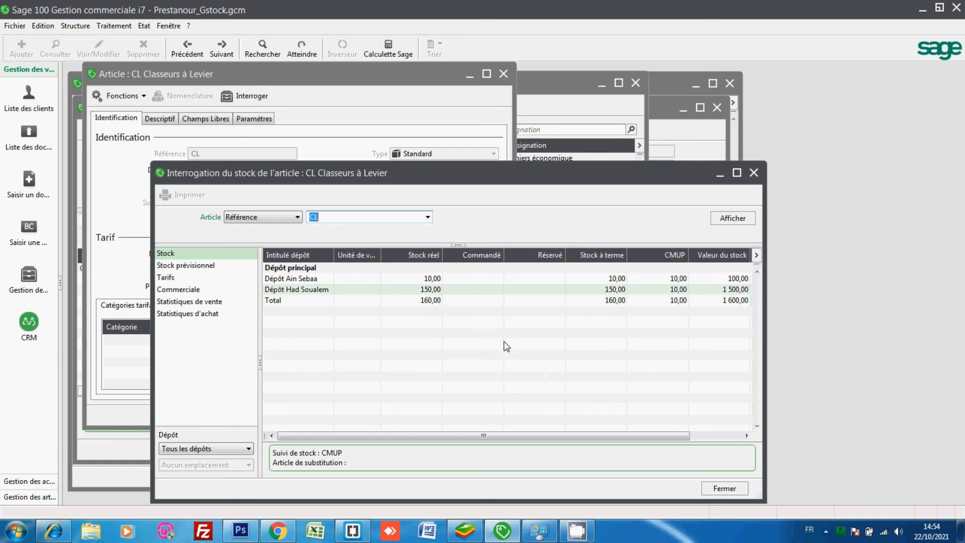
left_click(426, 301)
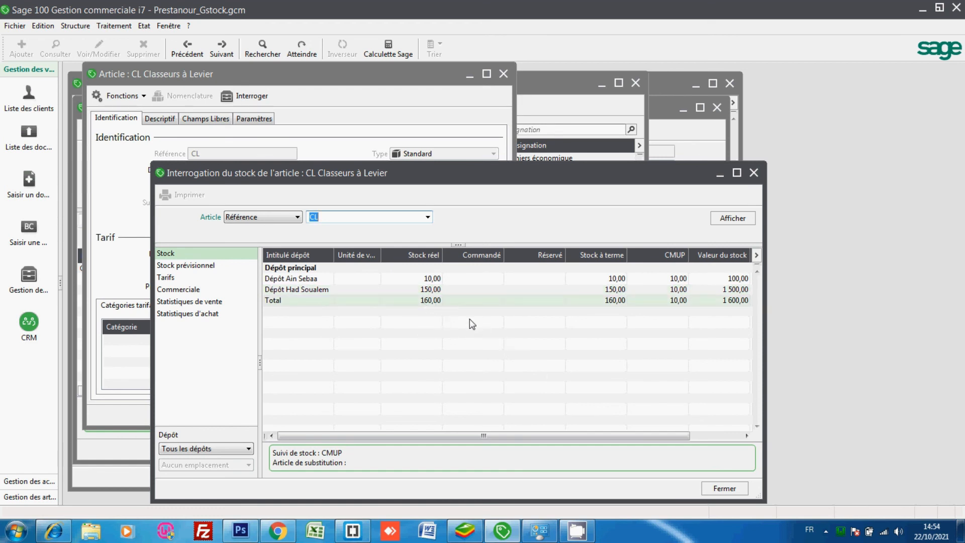
Close the stock enquiry and article windows, the delivery note, and the sales documents list.
left_click(732, 487)
left_click(478, 414)
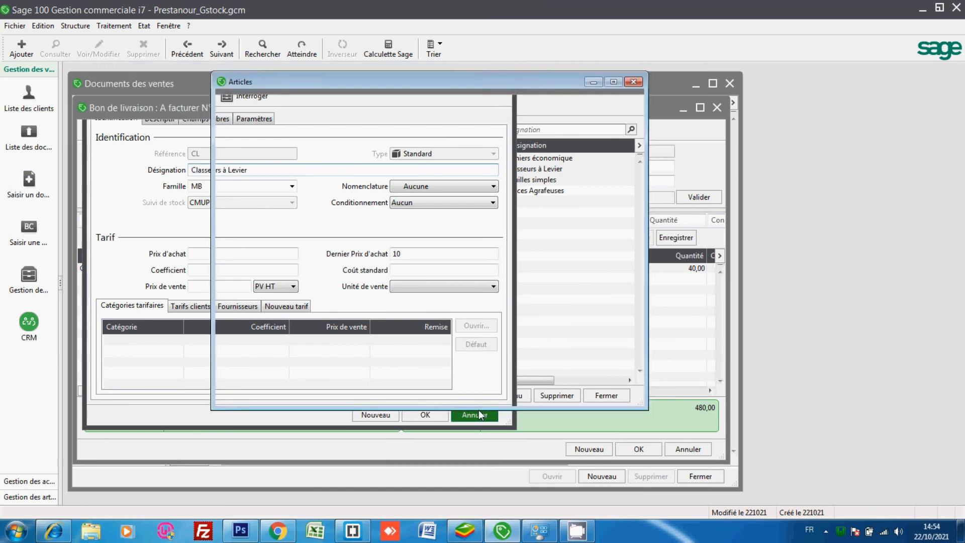
left_click(608, 394)
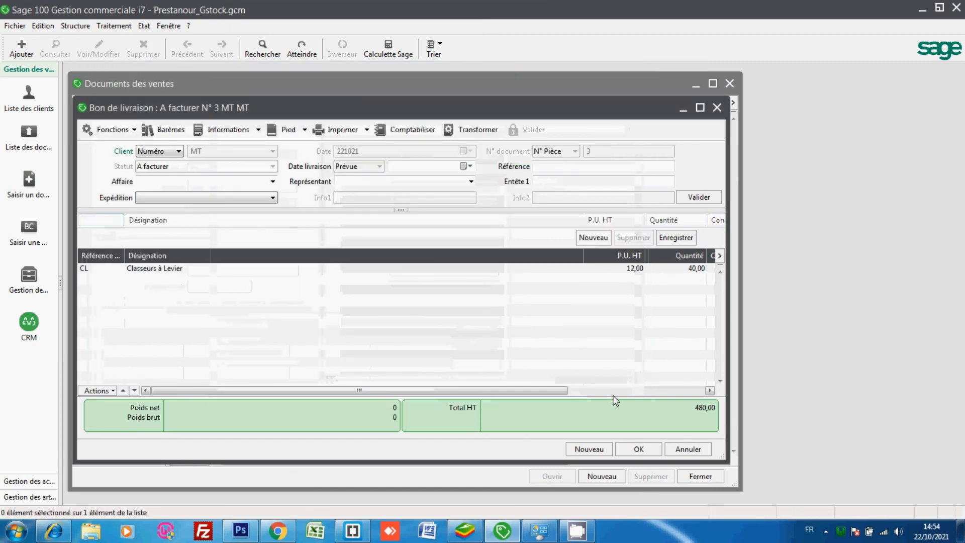
left_click(687, 448)
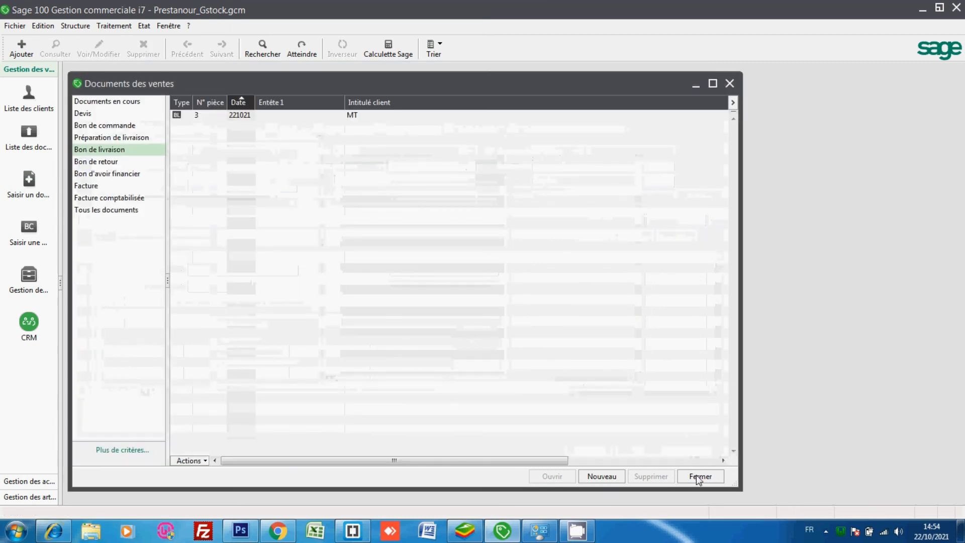
left_click(698, 477)
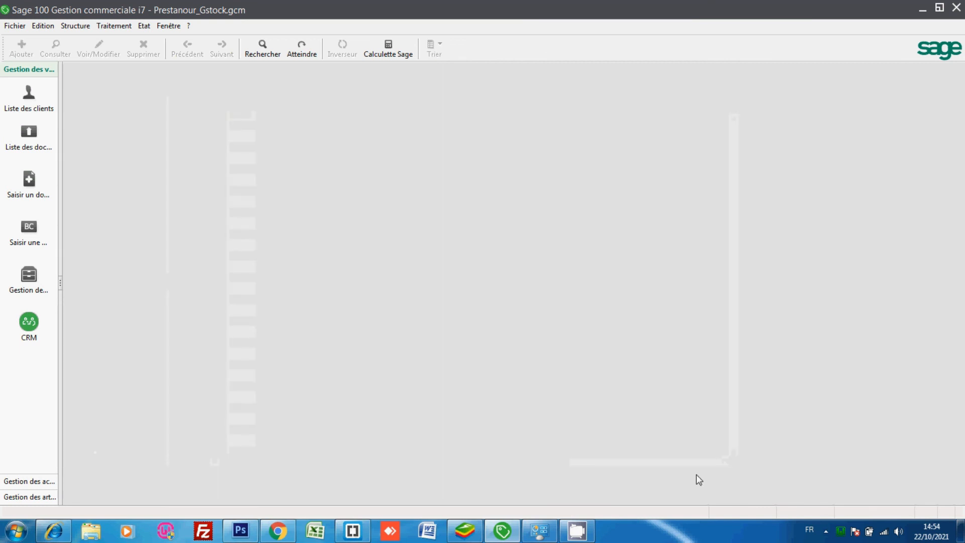